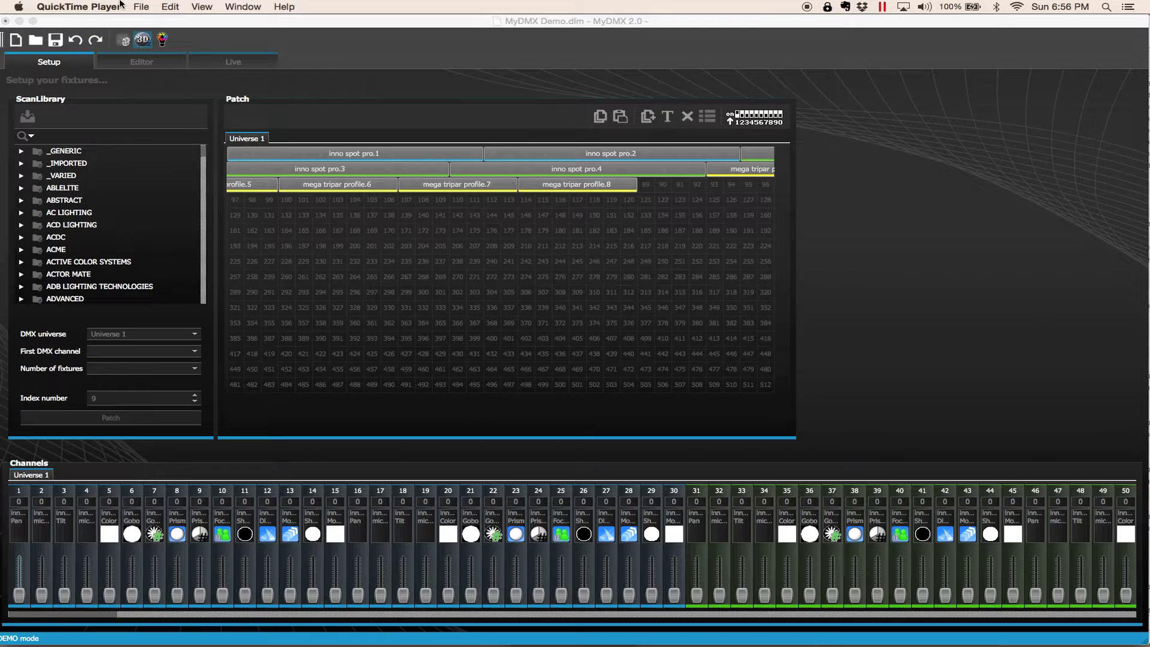
- Check the MyDMX version under About MyDMX2, then start Easy View 2 with the 3D toolbar button
{"action": "left_click", "coordinate": [138, 16]}
{"action": "left_click", "coordinate": [90, 6]}
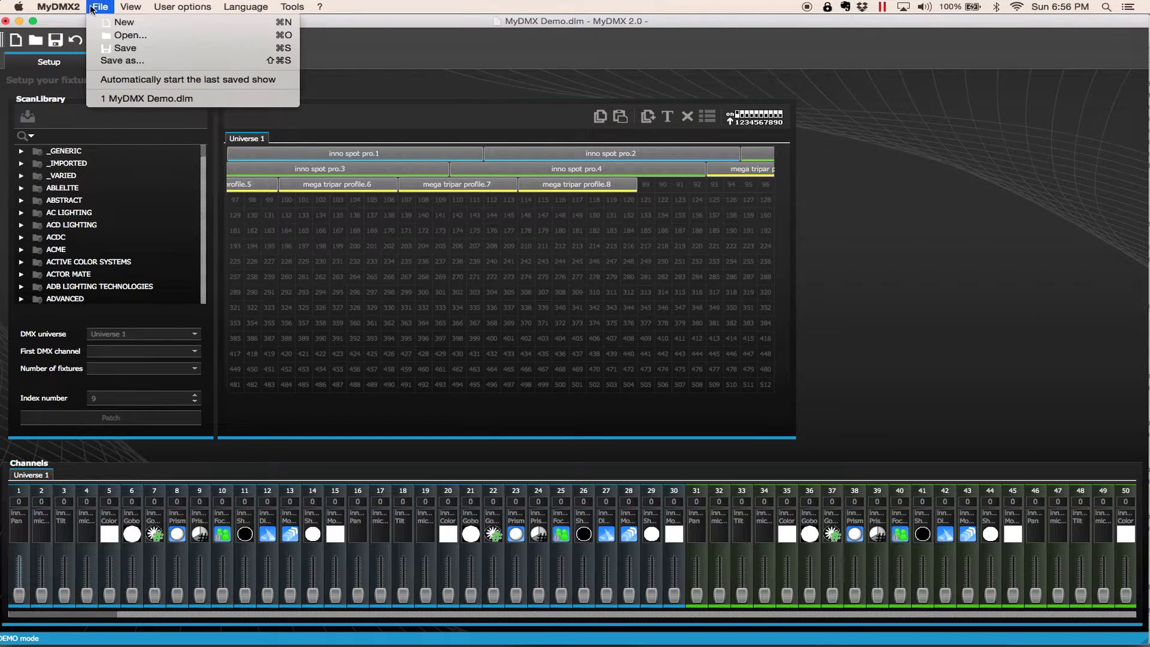
{"action": "left_click", "coordinate": [82, 24]}
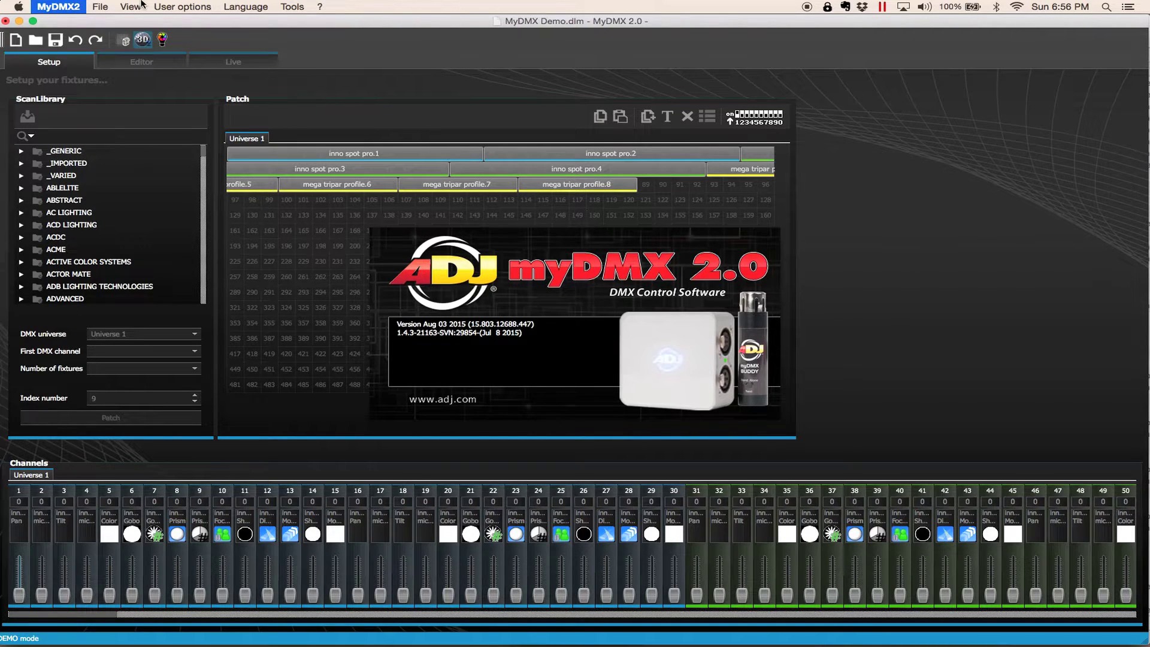
{"action": "left_click", "coordinate": [73, 7]}
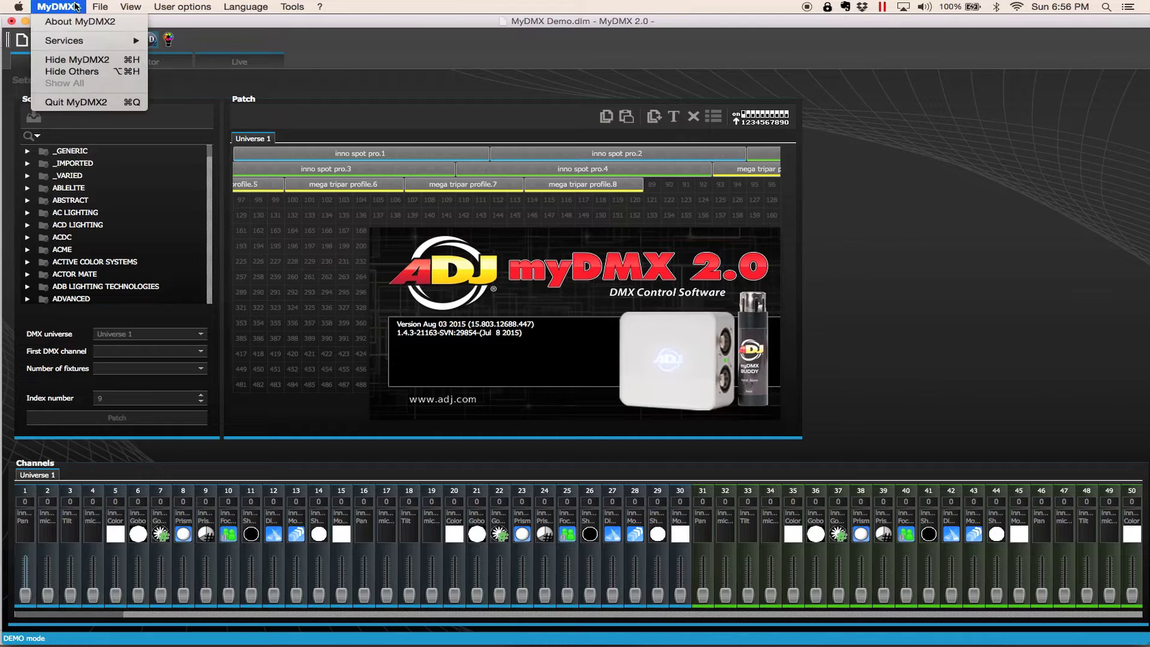
{"action": "left_click", "coordinate": [68, 24]}
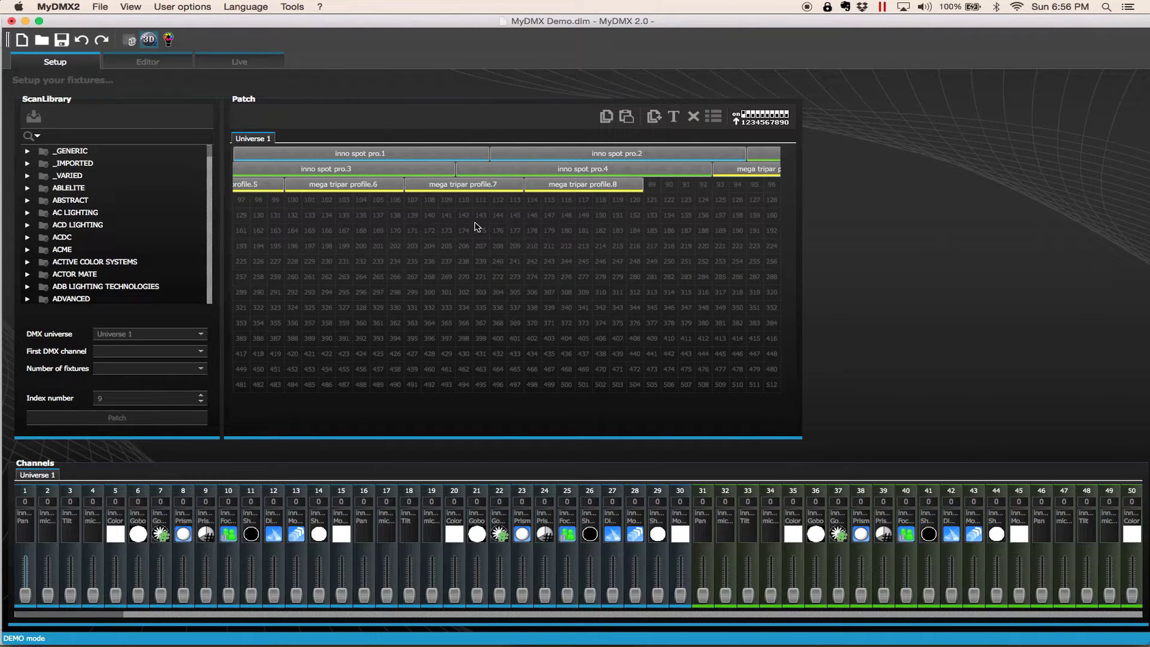
{"action": "left_click", "coordinate": [152, 40]}
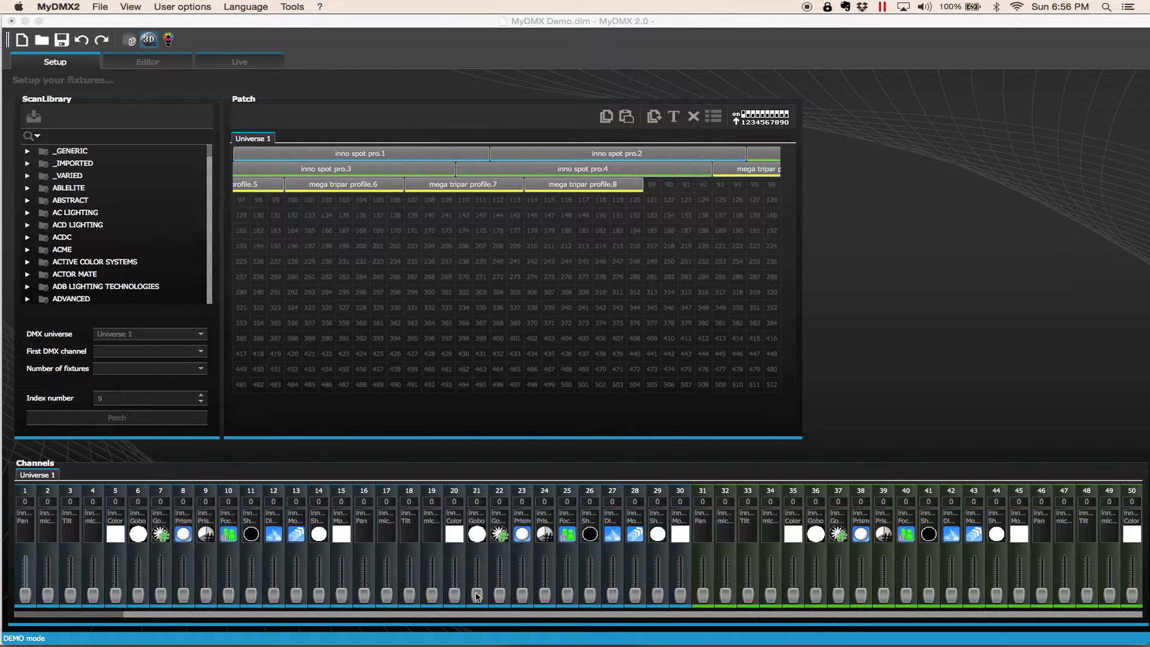
{"action": "mouse_move", "coordinate": [664, 645]}
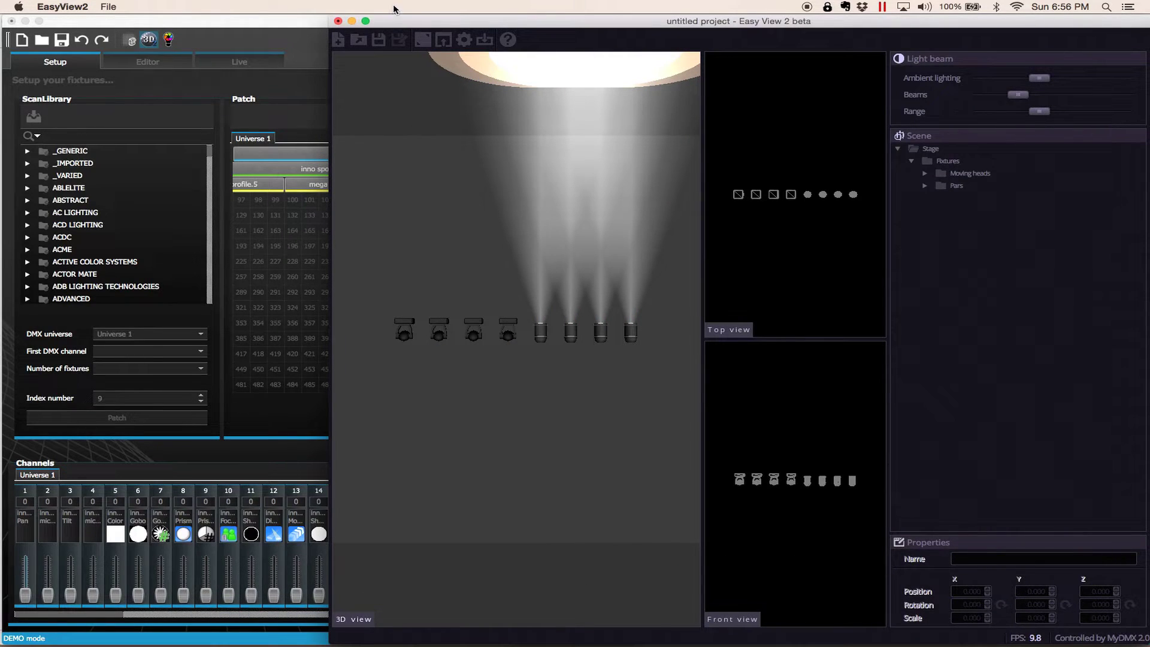
- Make Easy View 2 always on top, then shrink its window and move it to the top left
{"action": "left_click", "coordinate": [272, 92]}
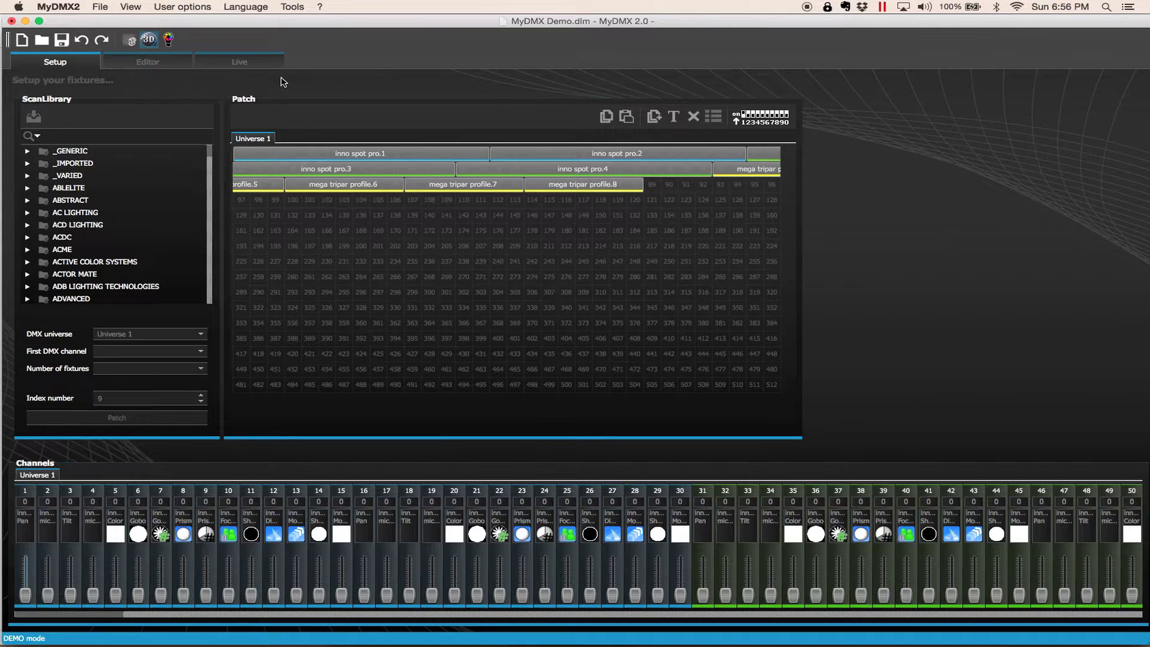
{"action": "key", "text": "super+Tab"}
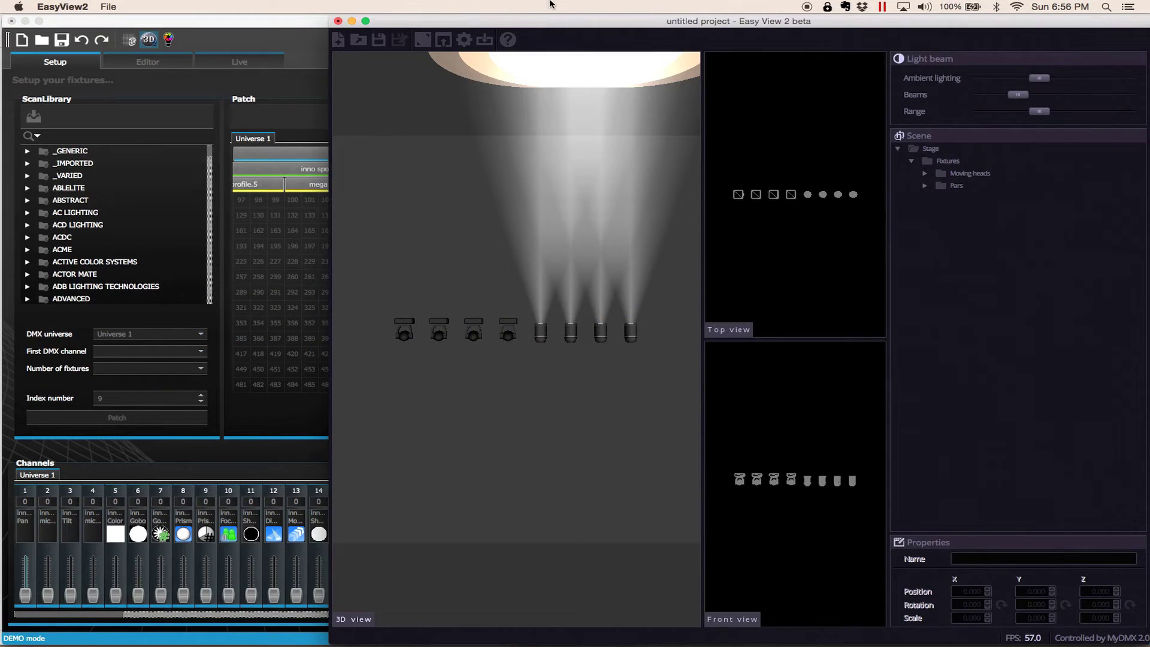
{"action": "left_click", "coordinate": [447, 50]}
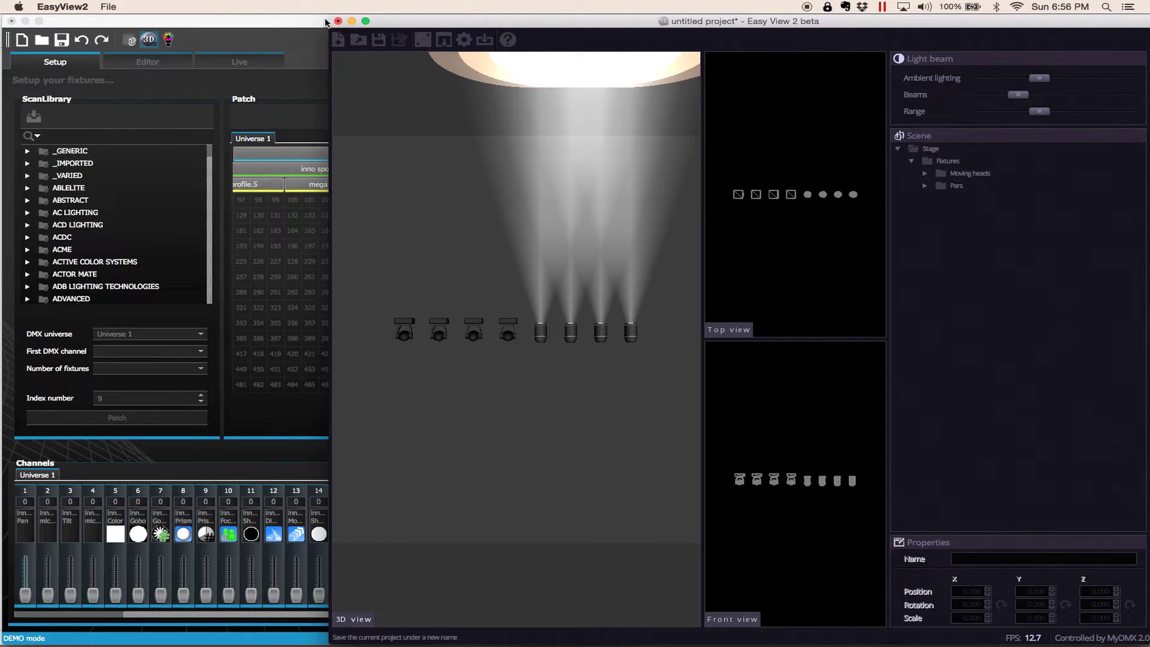
{"action": "left_click_drag", "start_coordinate": [328, 16], "coordinate": [434, 72]}
{"action": "left_click_drag", "start_coordinate": [620, 199], "coordinate": [693, 257]}
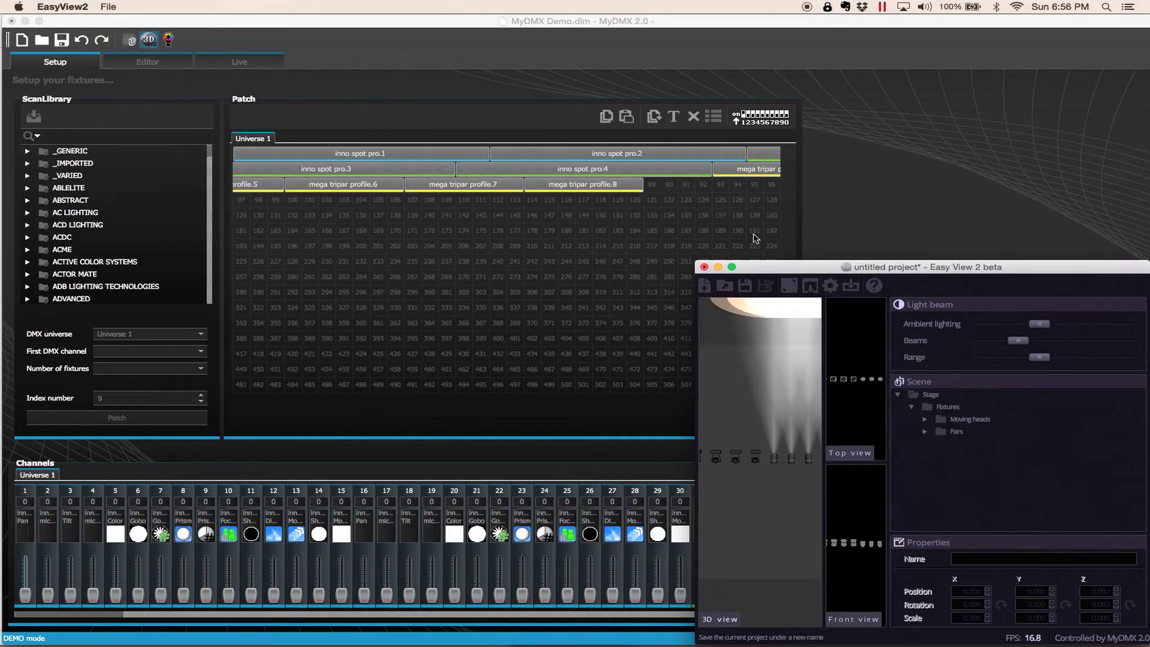
{"action": "left_click_drag", "start_coordinate": [778, 263], "coordinate": [272, 38]}
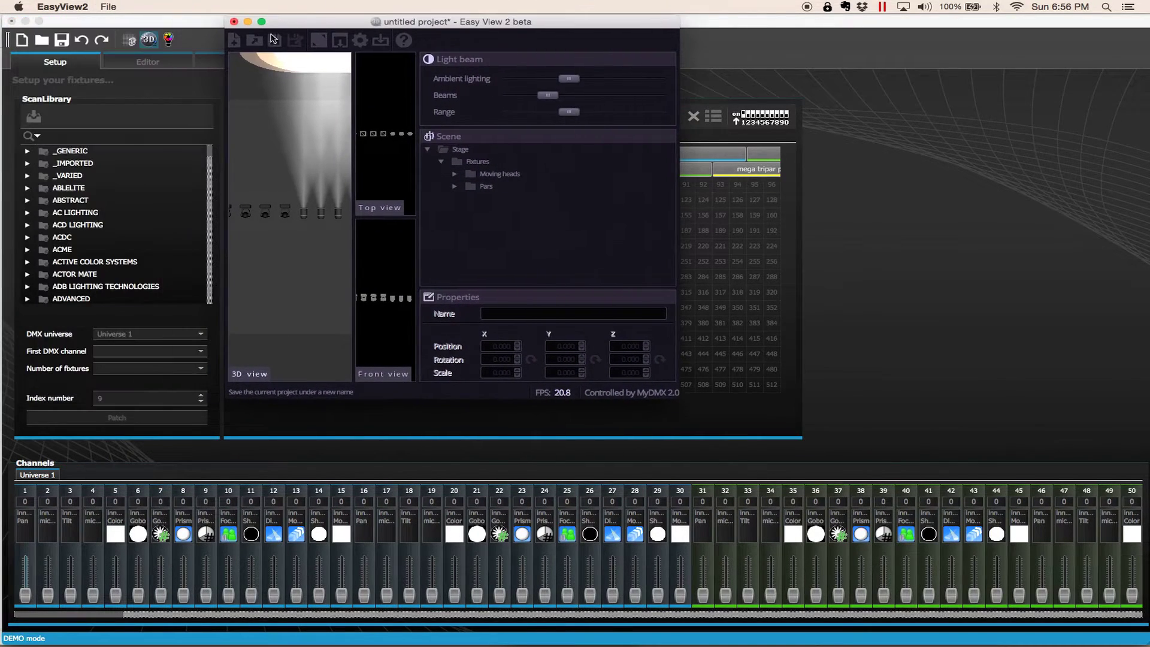
- Stretch the visualiser across the upper screen so it sits just above the MyDMX channel faders
{"action": "left_click", "coordinate": [125, 60]}
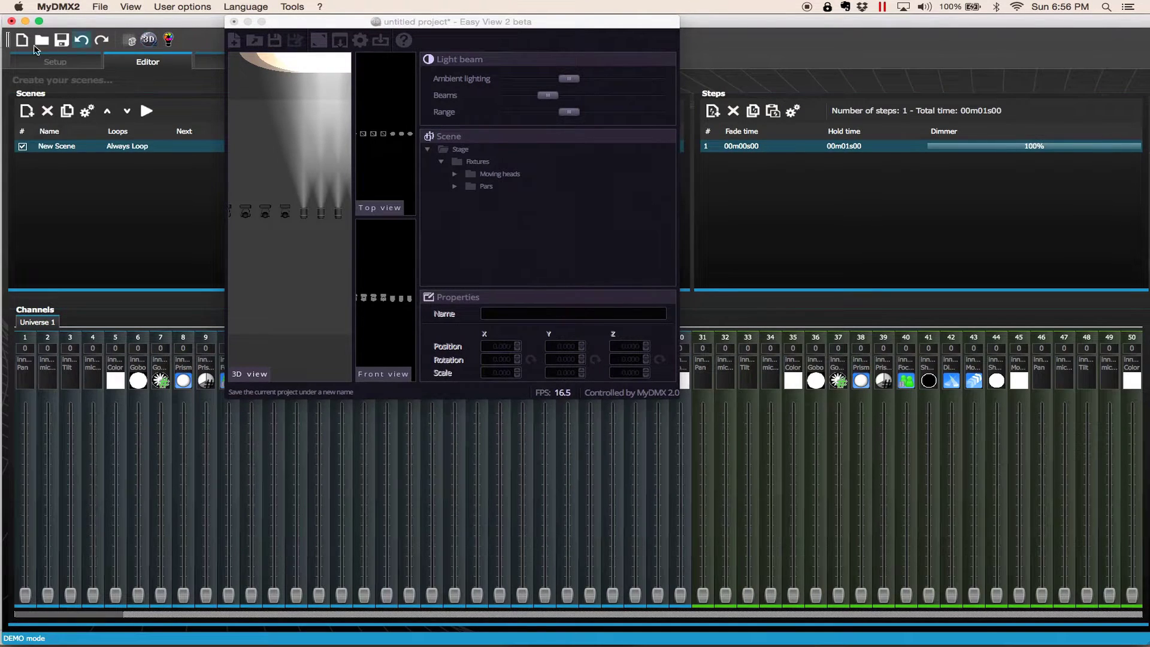
{"action": "left_click", "coordinate": [48, 62]}
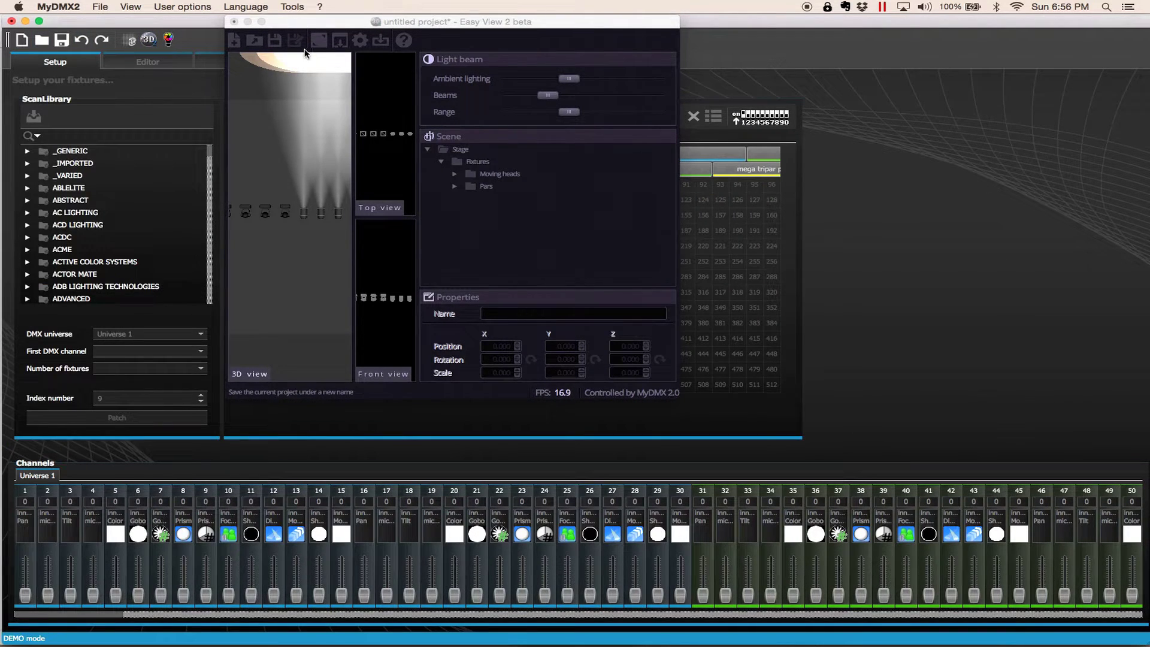
{"action": "left_click_drag", "start_coordinate": [327, 24], "coordinate": [98, 4]}
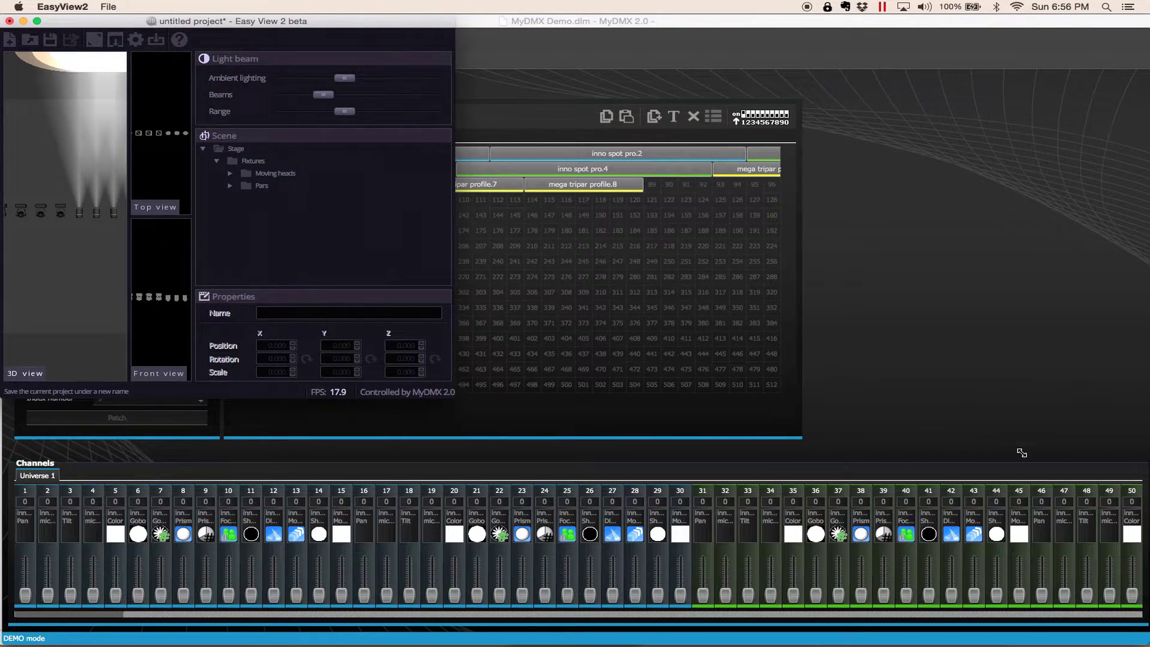
{"action": "key", "text": "super+alt+f"}
{"action": "left_click_drag", "start_coordinate": [1146, 463], "coordinate": [1147, 464]}
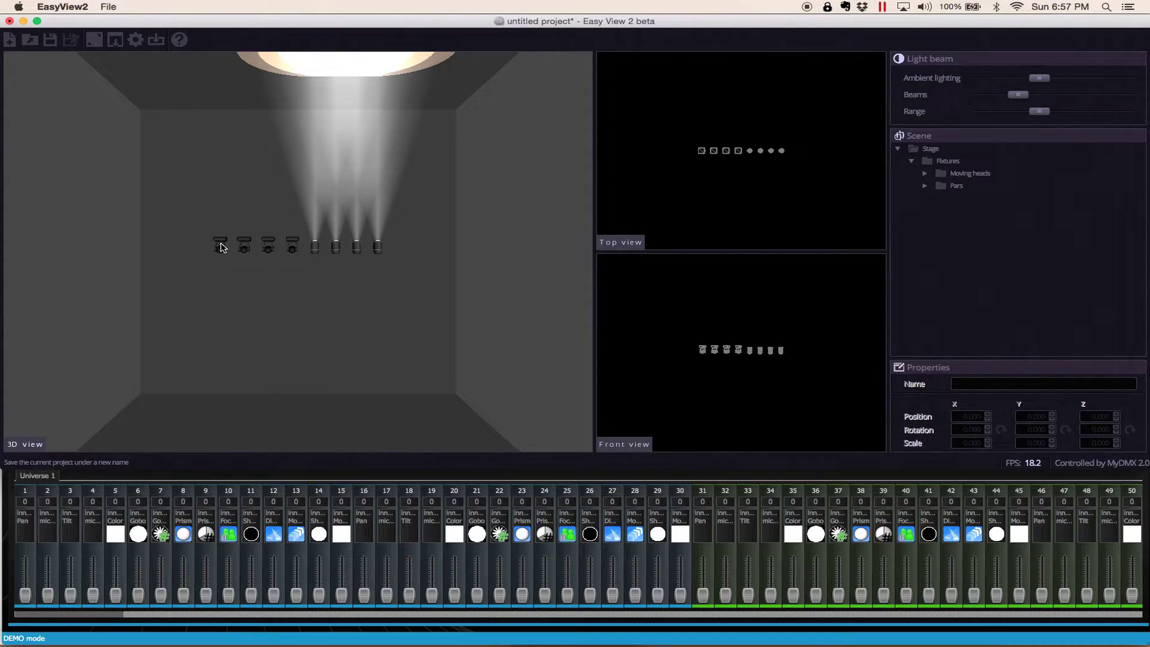
- Drag Moving head 1 left in the Top view to Position X -1.872
{"action": "left_click", "coordinate": [221, 250]}
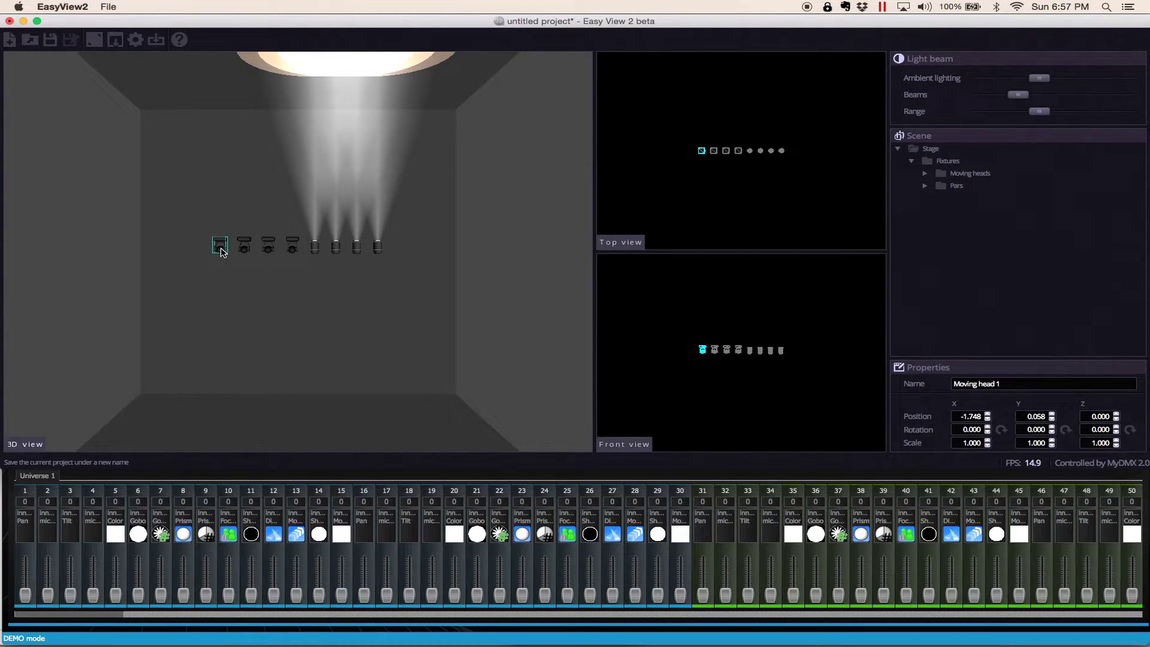
{"action": "left_click_drag", "start_coordinate": [221, 251], "coordinate": [221, 248]}
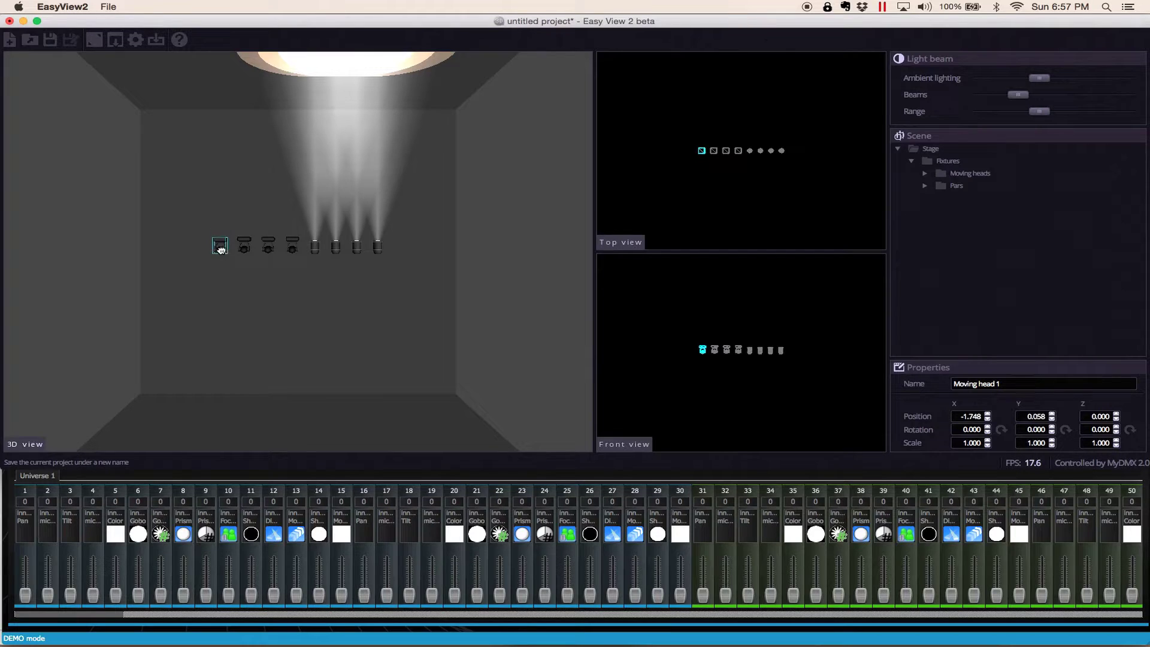
{"action": "left_click", "coordinate": [311, 253]}
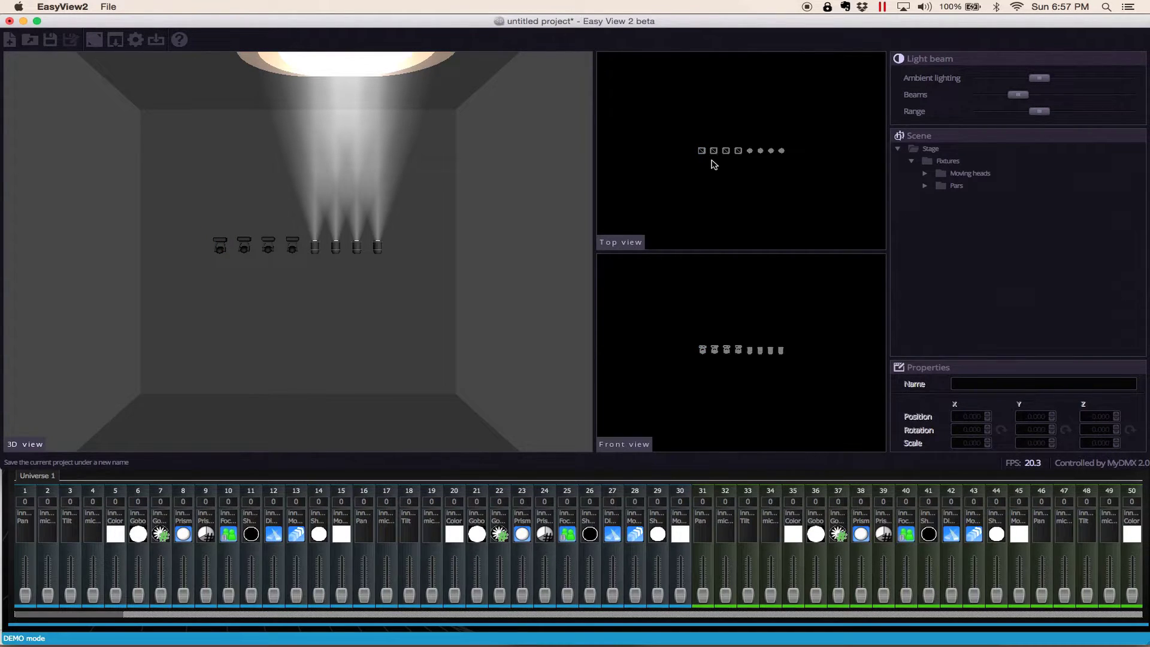
{"action": "left_click", "coordinate": [702, 353]}
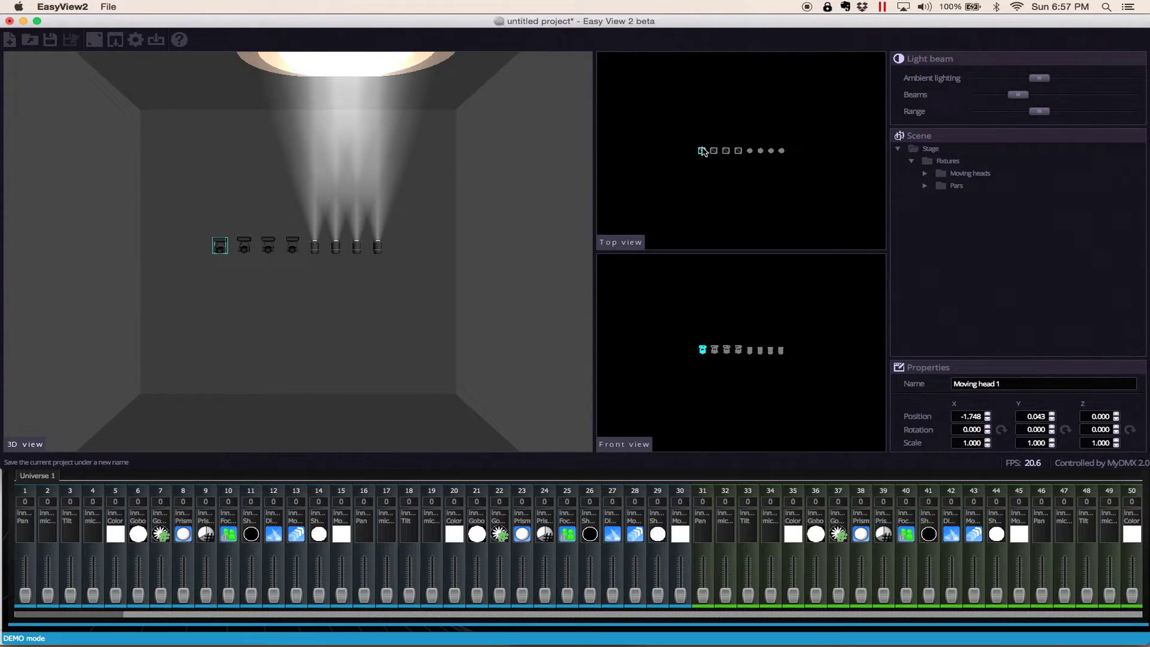
{"action": "mouse_move", "coordinate": [703, 152]}
{"action": "left_mouse_down"}
{"action": "mouse_move", "coordinate": [703, 133]}
{"action": "mouse_move", "coordinate": [698, 198]}
{"action": "mouse_move", "coordinate": [707, 123]}
{"action": "mouse_move", "coordinate": [693, 188]}
{"action": "mouse_move", "coordinate": [699, 151]}
{"action": "left_mouse_up"}
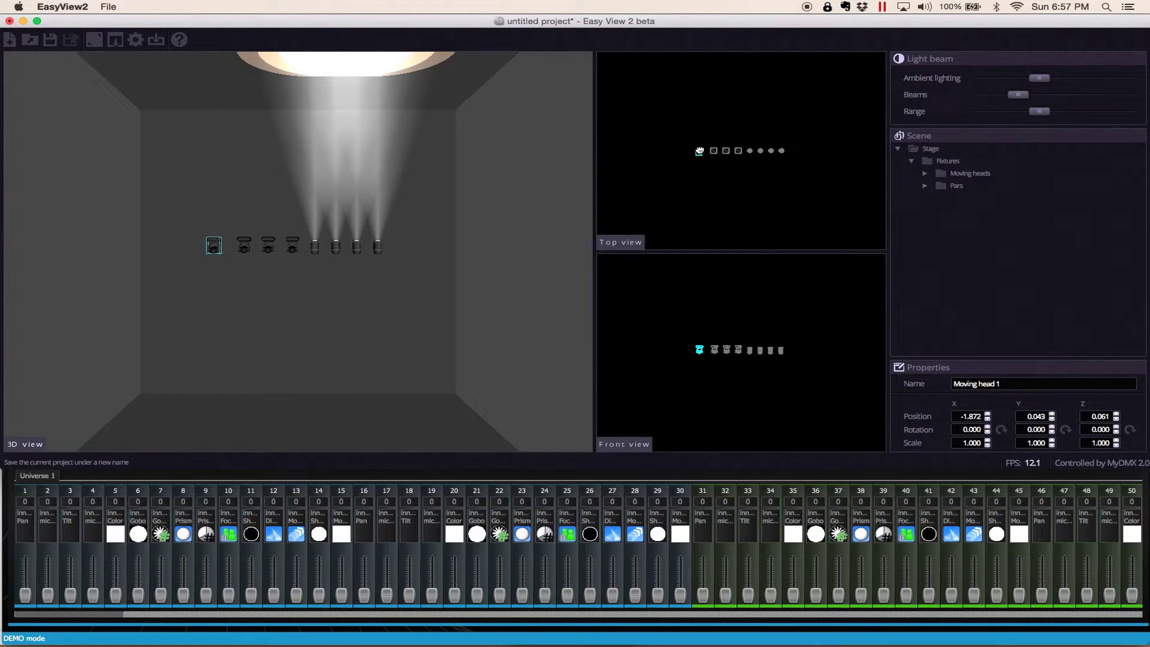
{"action": "left_click", "coordinate": [700, 362]}
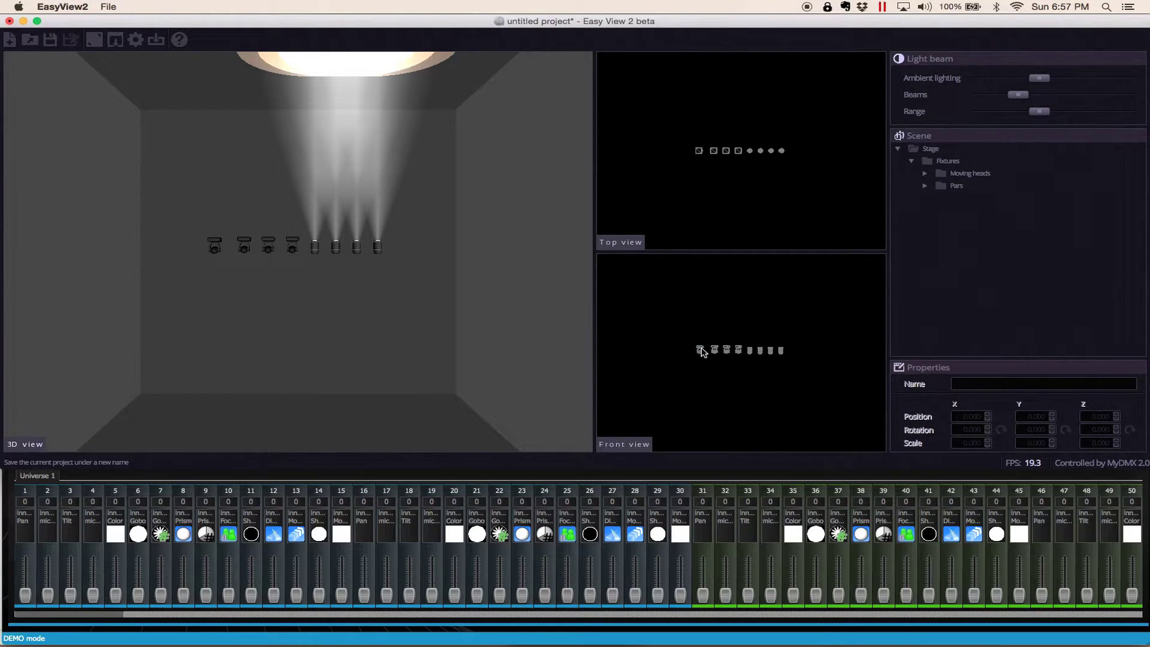
- Drag Moving heads 1, 3 and 2 down in the Front view, below the pars
{"action": "left_click_drag", "start_coordinate": [702, 352], "coordinate": [740, 362]}
{"action": "left_click", "coordinate": [725, 360]}
{"action": "left_click", "coordinate": [743, 364]}
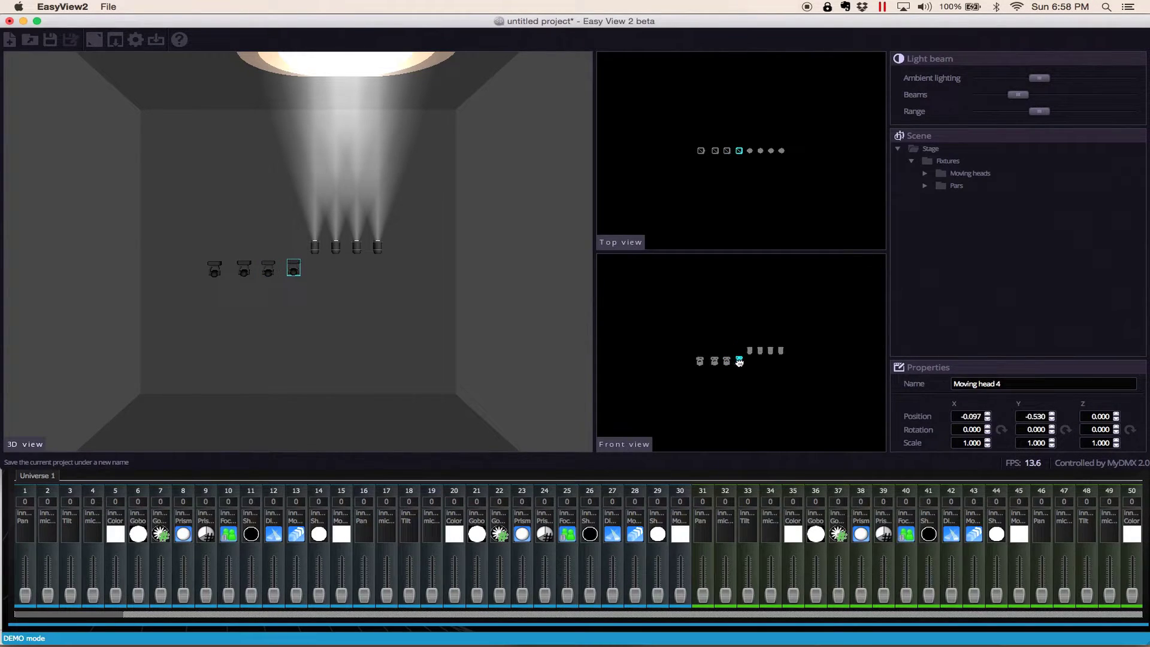
{"action": "left_click", "coordinate": [718, 362]}
{"action": "left_click", "coordinate": [716, 362]}
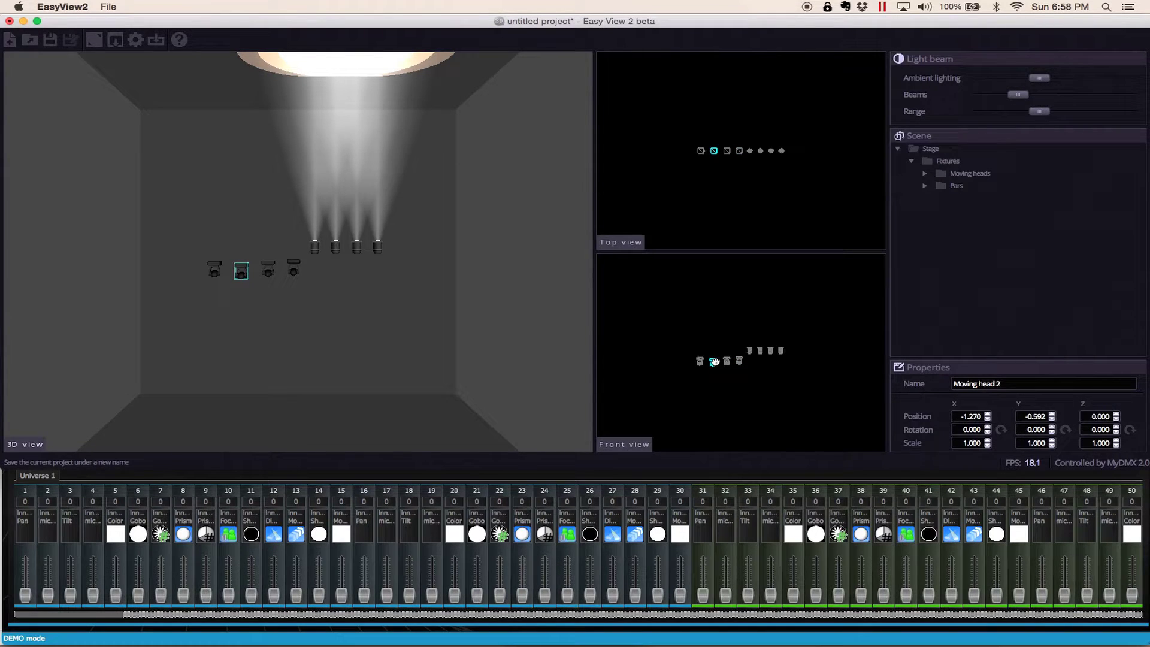
{"action": "left_click_drag", "start_coordinate": [714, 362], "coordinate": [713, 360]}
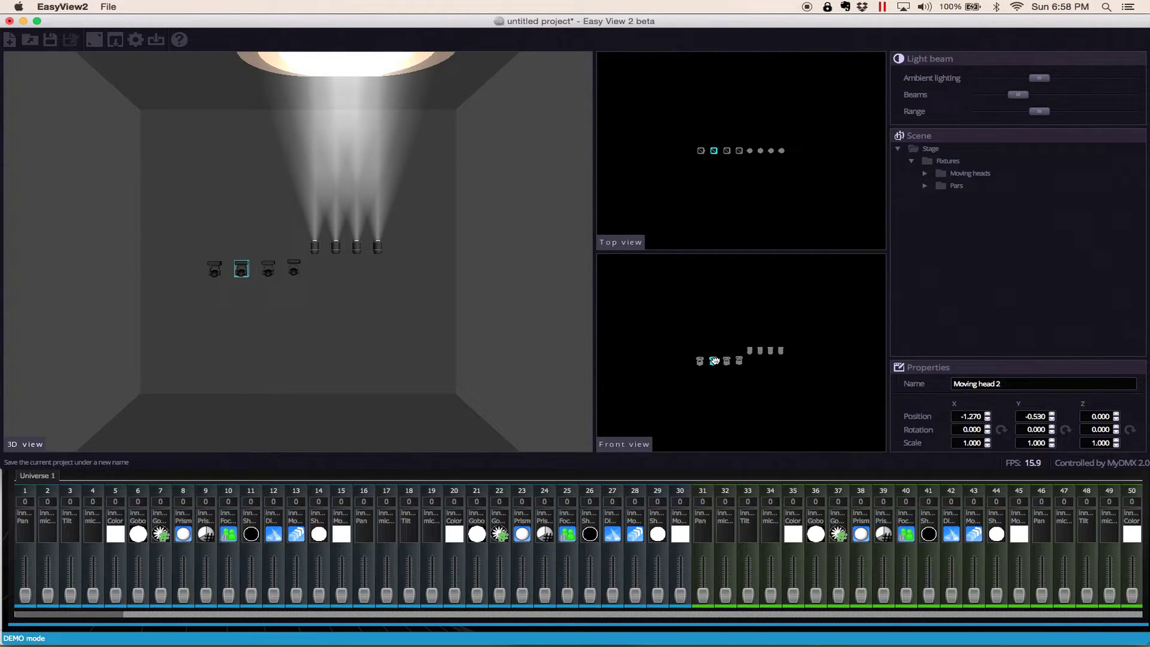
- Adjust Moving head 4's depth in the Top view to X -0.130
{"action": "left_click", "coordinate": [740, 152]}
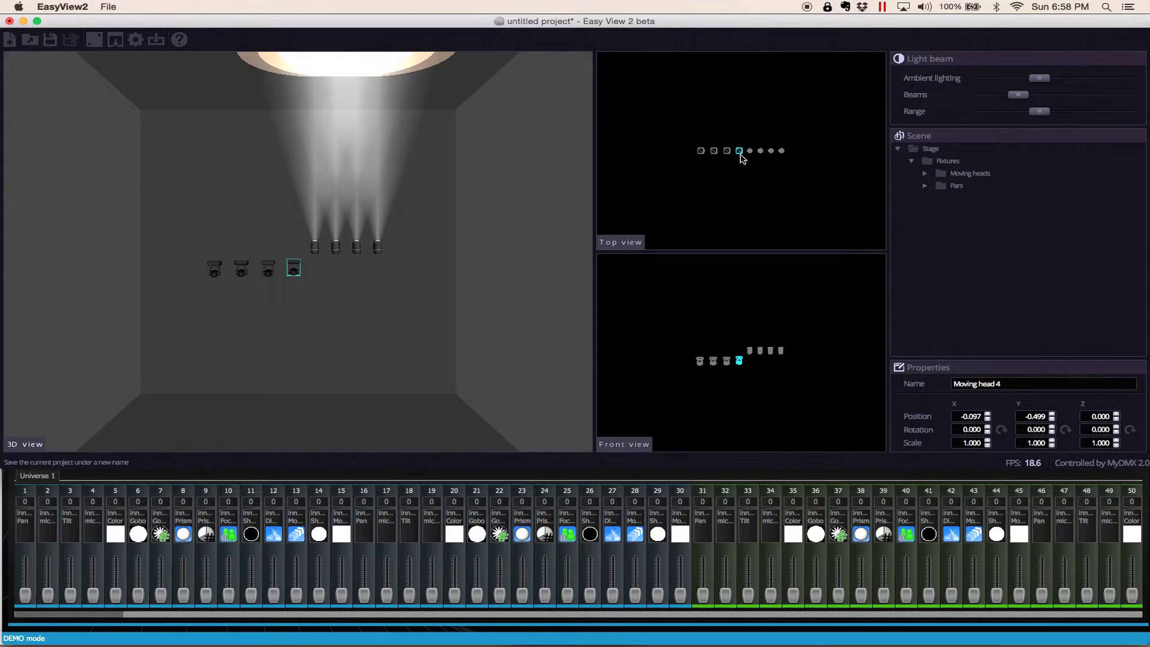
{"action": "left_click_drag", "start_coordinate": [740, 152], "coordinate": [741, 152]}
{"action": "left_click", "coordinate": [750, 351]}
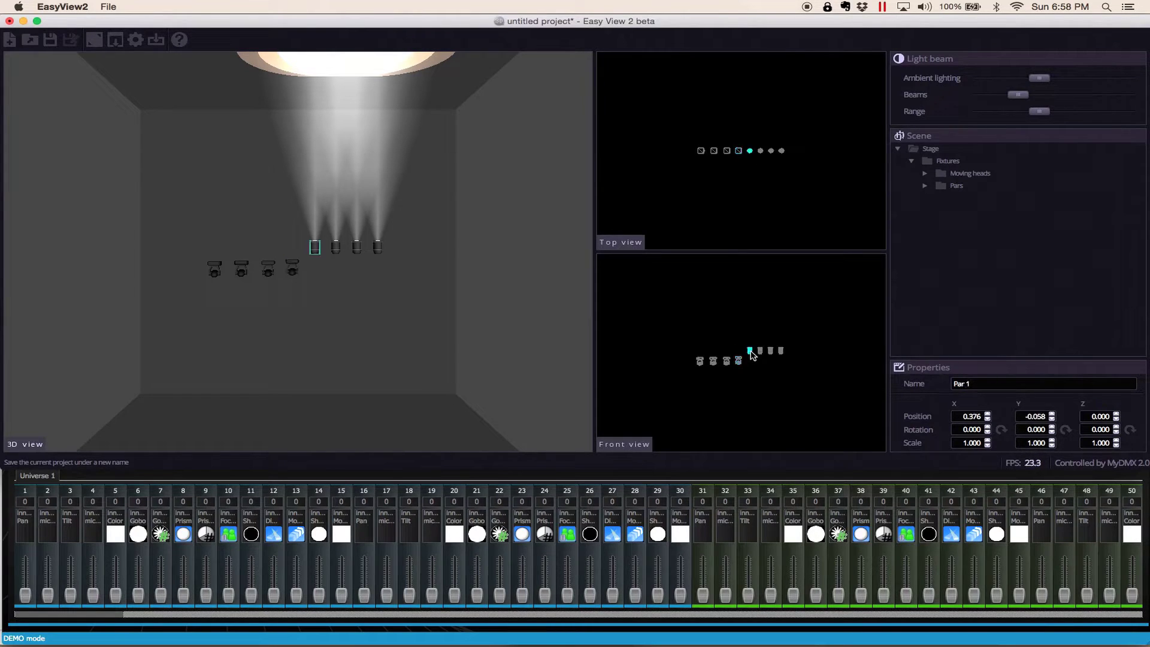
- Select all four pars and drag Pars 1, 2 and 4 into an evenly spaced row
{"action": "left_click", "coordinate": [693, 339]}
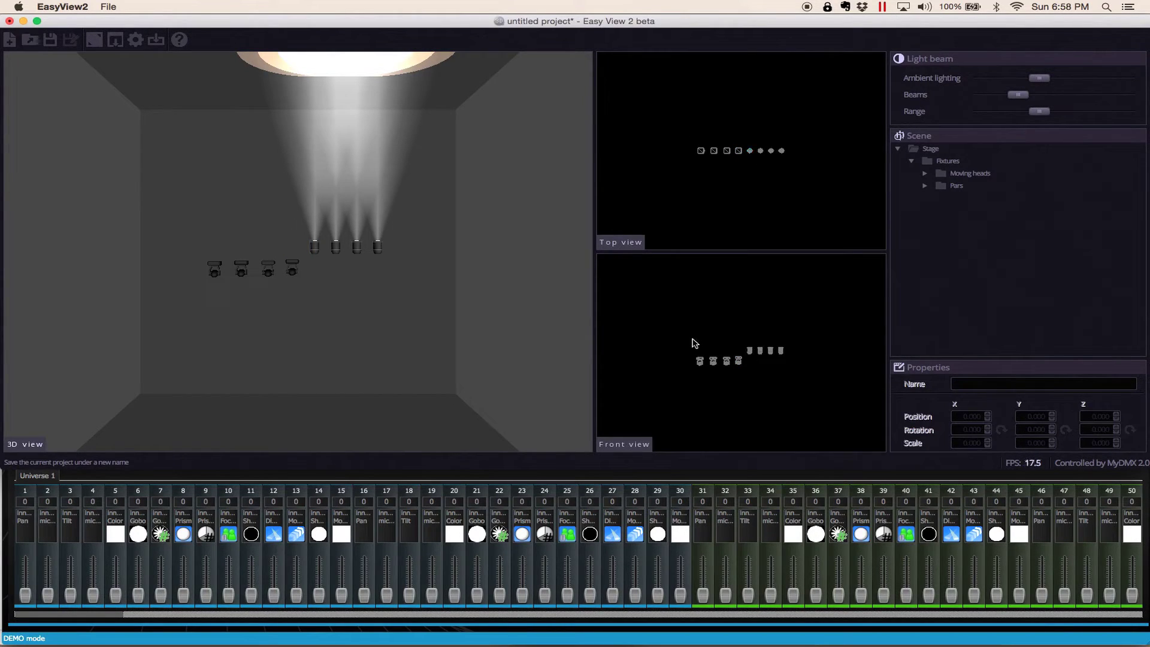
{"action": "left_click", "coordinate": [770, 352]}
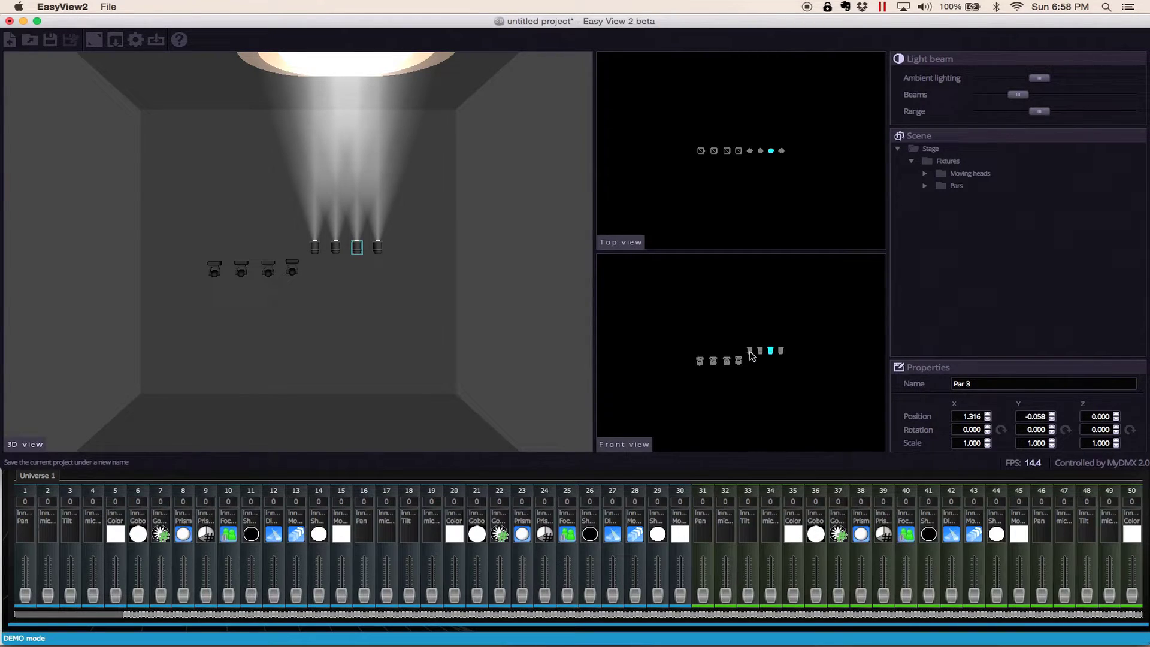
{"action": "left_click", "coordinate": [758, 352], "text": "shift"}
{"action": "left_click", "coordinate": [781, 352], "text": "shift"}
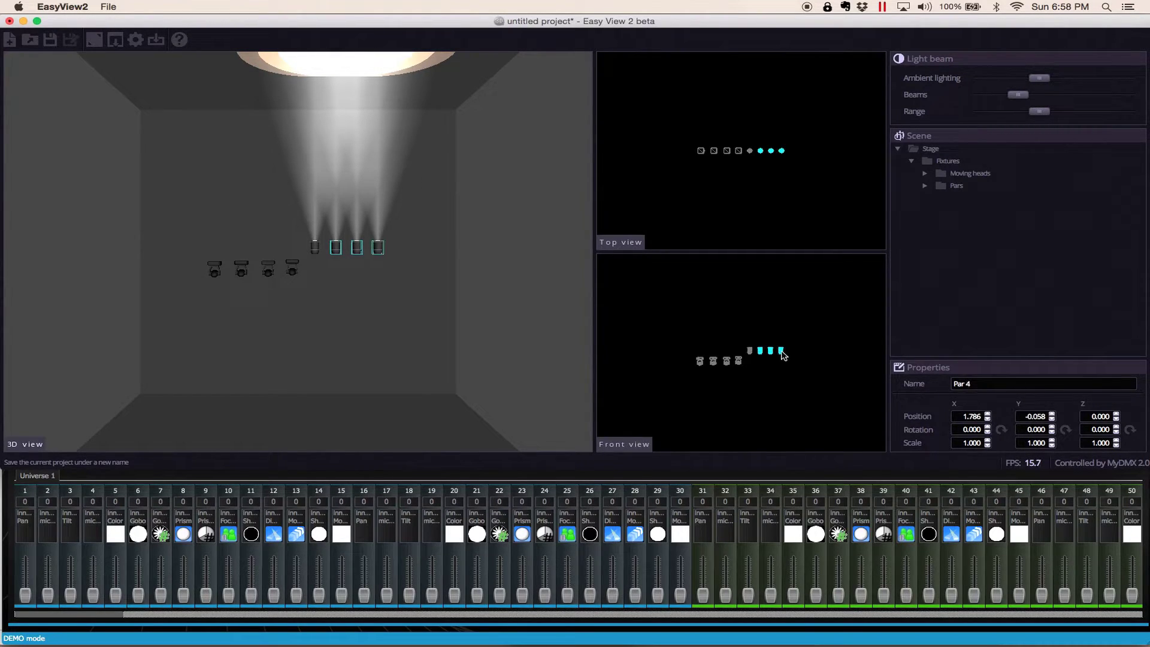
{"action": "left_click", "coordinate": [751, 352], "text": "shift"}
{"action": "left_click_drag", "start_coordinate": [753, 356], "coordinate": [689, 348]}
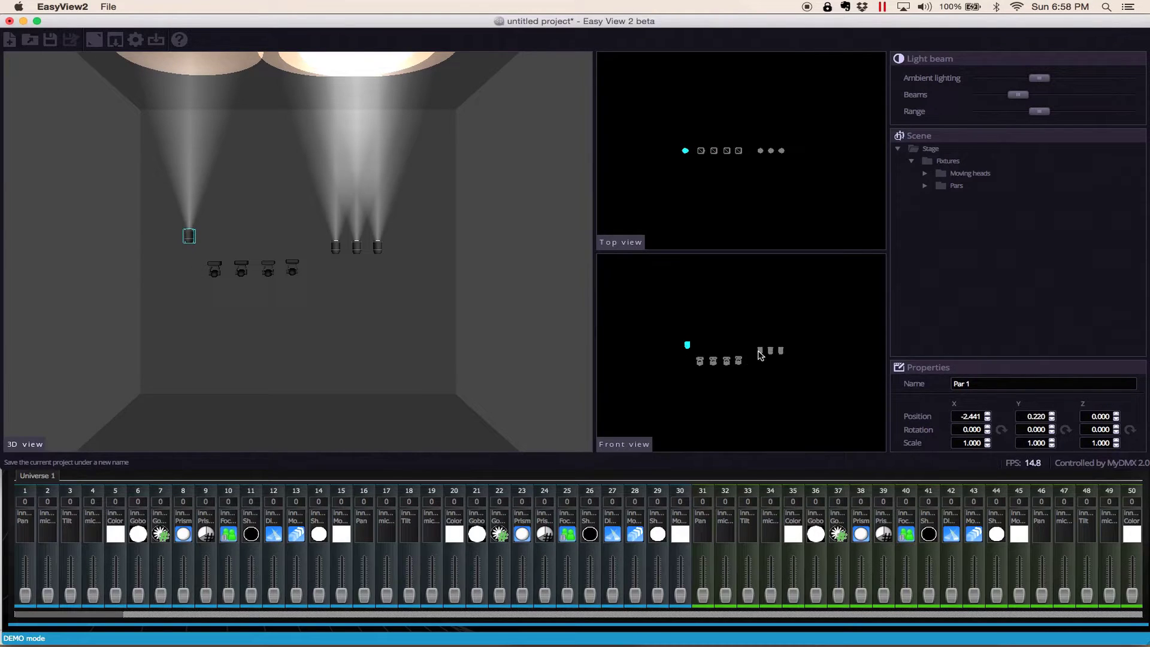
{"action": "mouse_move", "coordinate": [760, 351]}
{"action": "left_mouse_down"}
{"action": "mouse_move", "coordinate": [701, 342]}
{"action": "mouse_move", "coordinate": [768, 350]}
{"action": "mouse_move", "coordinate": [730, 345]}
{"action": "mouse_move", "coordinate": [756, 349]}
{"action": "mouse_move", "coordinate": [746, 346]}
{"action": "left_mouse_up"}
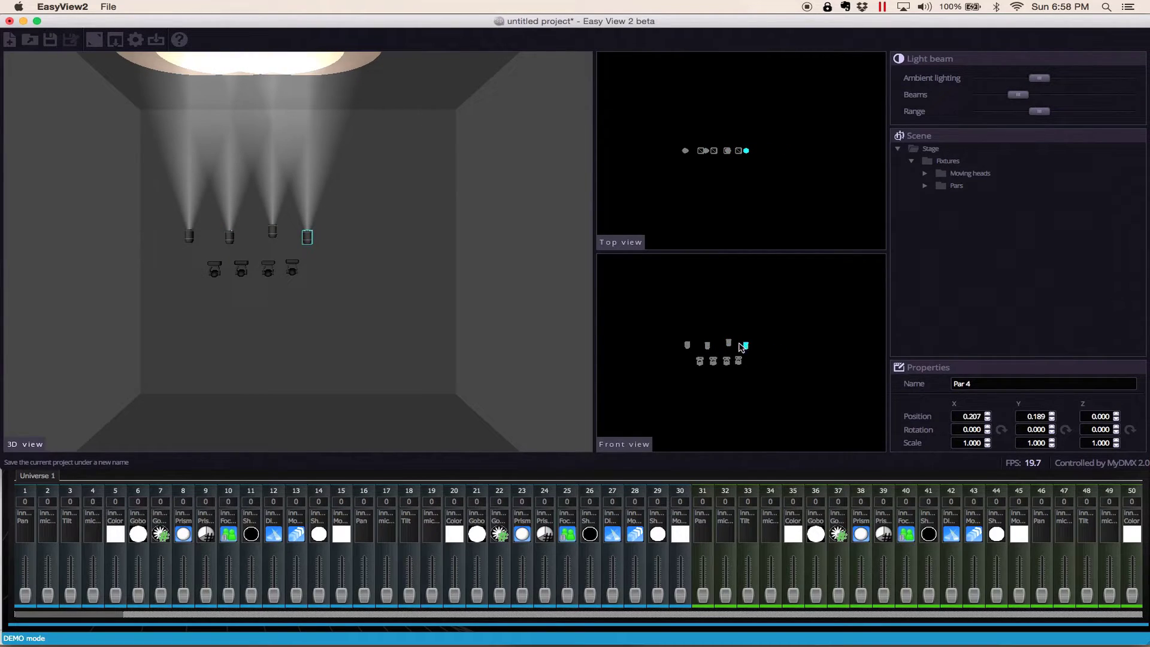
{"action": "left_click", "coordinate": [735, 348]}
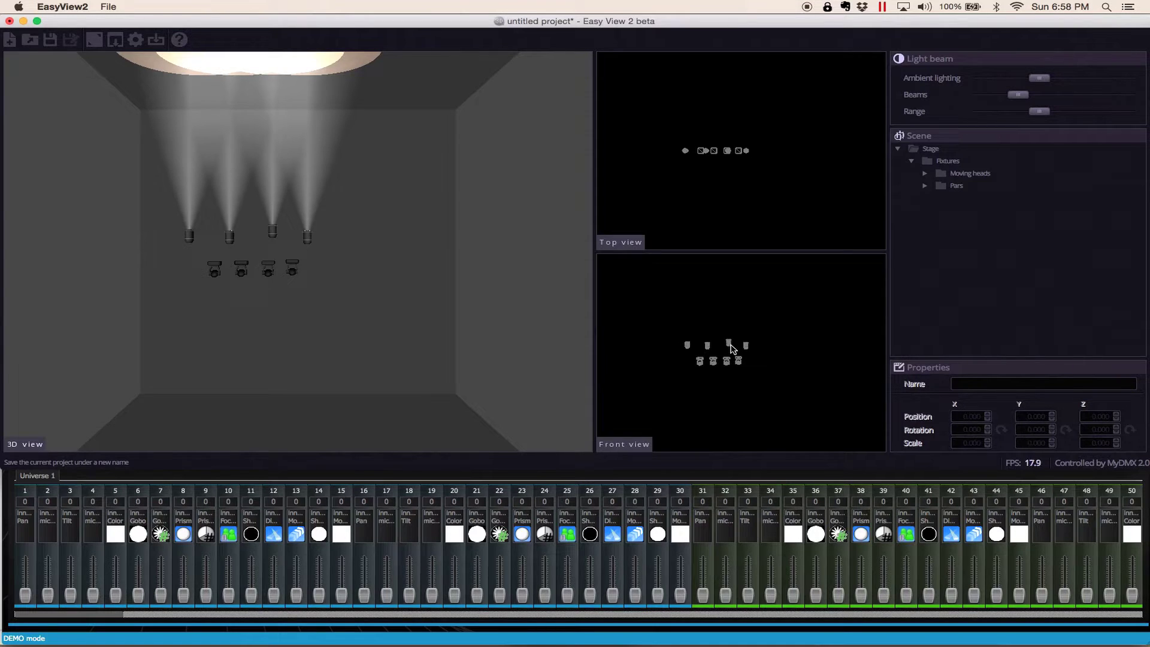
- Lower Par 3 to match the other pars and orbit the view to check the row
{"action": "left_click", "coordinate": [729, 345]}
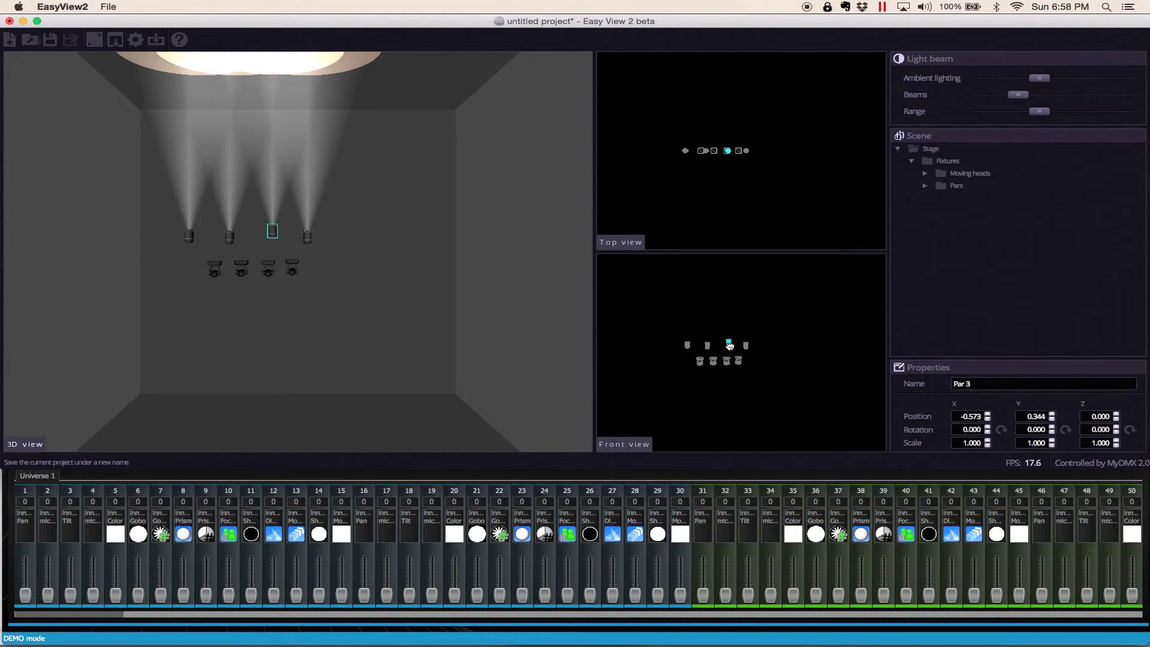
{"action": "left_click_drag", "start_coordinate": [731, 341], "coordinate": [749, 348]}
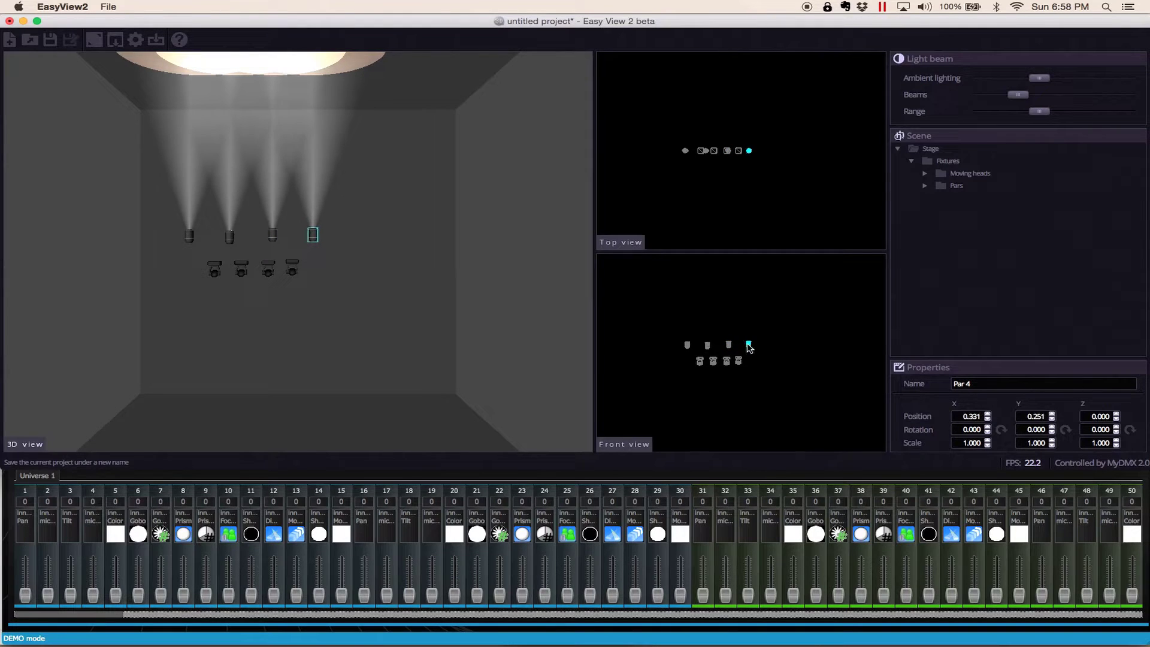
{"action": "left_click_drag", "start_coordinate": [406, 244], "coordinate": [410, 267]}
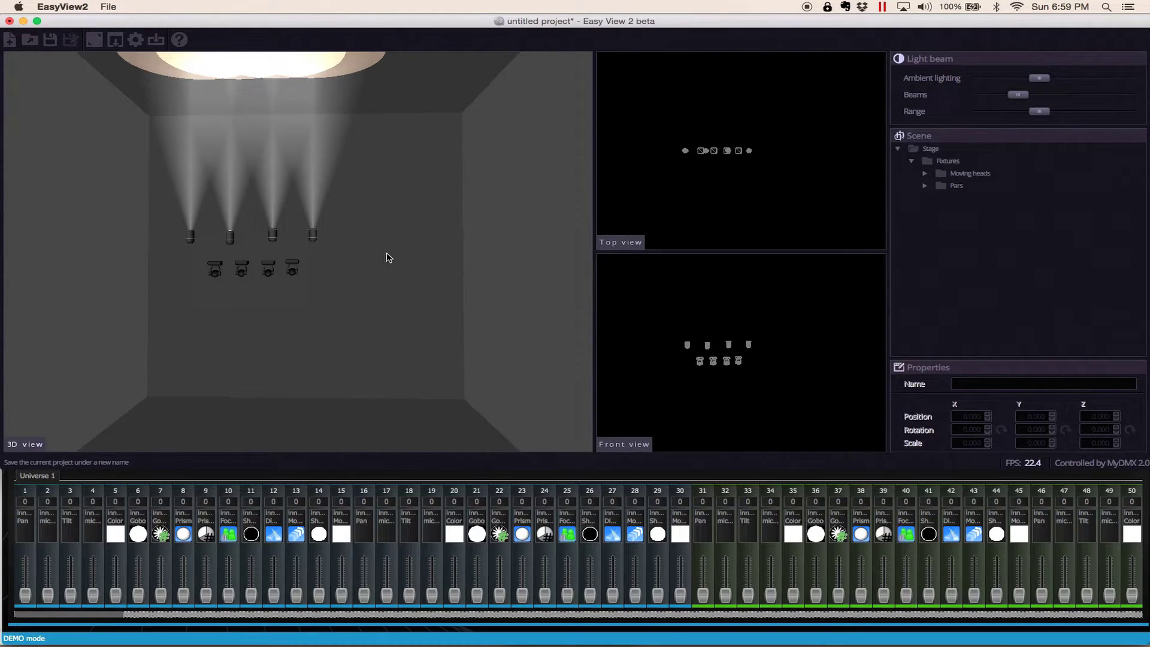
{"action": "left_click_drag", "start_coordinate": [388, 257], "coordinate": [377, 347]}
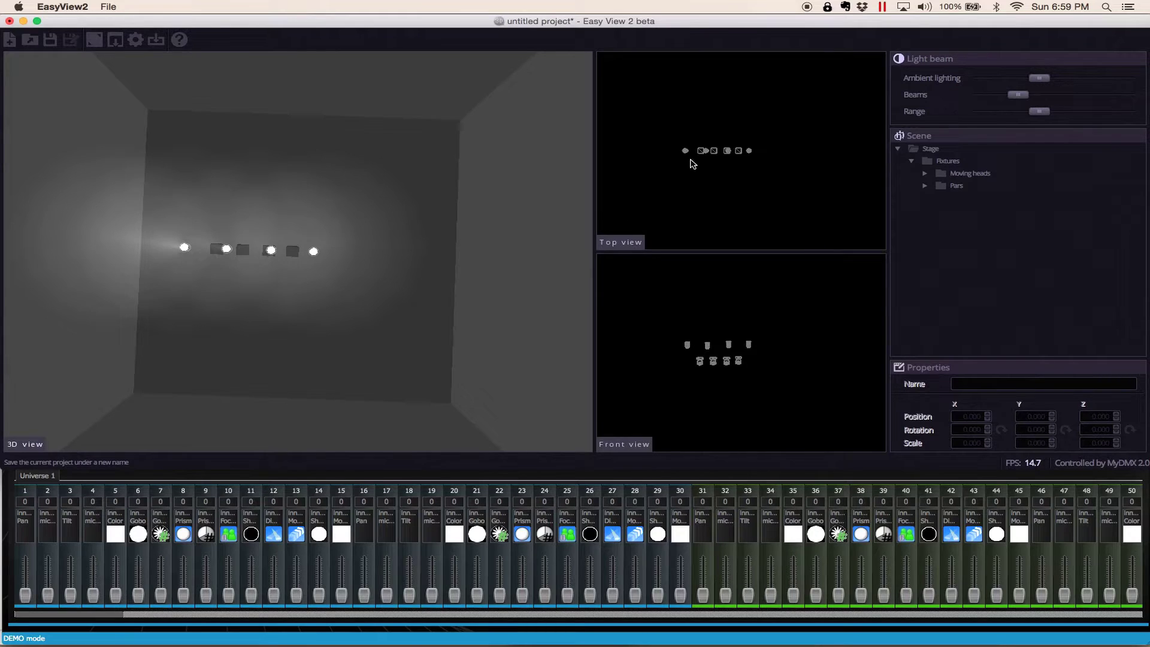
- Realign Par 1 in the Top view to X -2.379, Z -0.030 and confirm its Properties
{"action": "mouse_move", "coordinate": [685, 155]}
{"action": "left_mouse_down"}
{"action": "mouse_move", "coordinate": [686, 132]}
{"action": "mouse_move", "coordinate": [686, 169]}
{"action": "mouse_move", "coordinate": [687, 150]}
{"action": "left_mouse_up"}
{"action": "left_click_drag", "start_coordinate": [388, 336], "coordinate": [415, 195]}
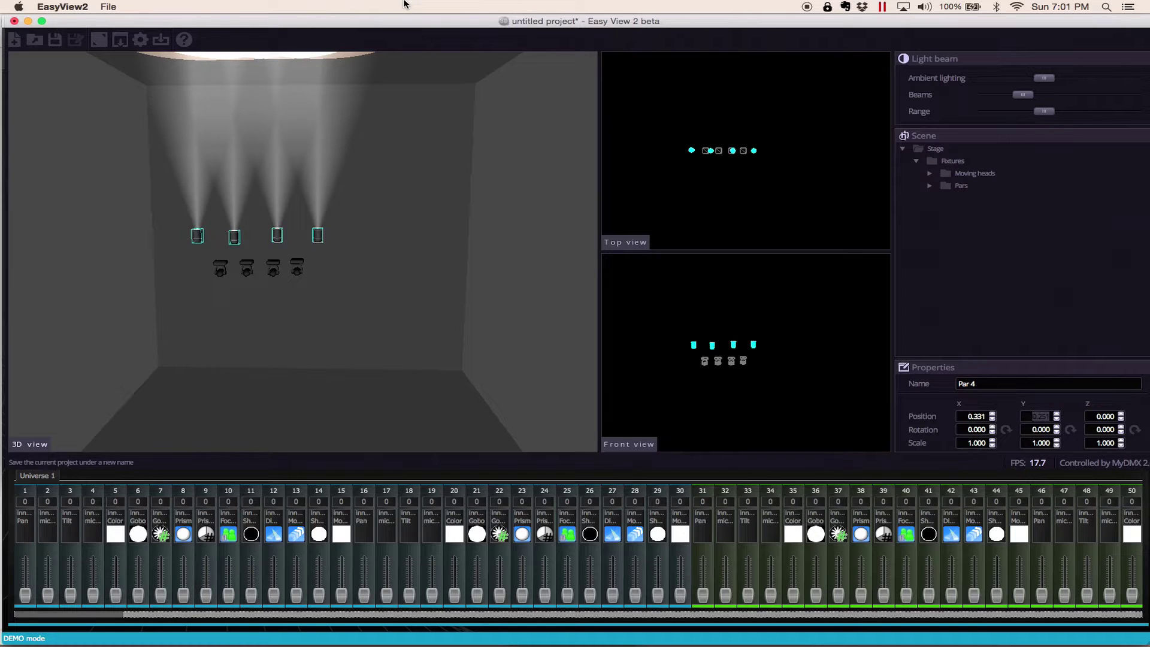
{"action": "left_click", "coordinate": [306, 243]}
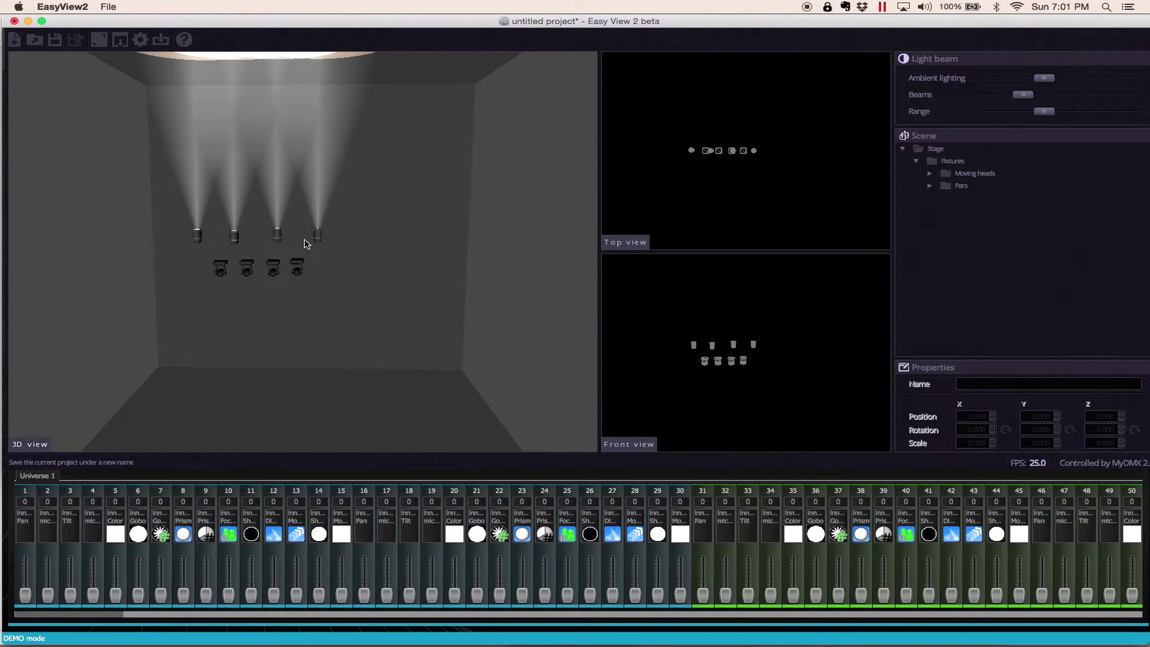
{"action": "left_click", "coordinate": [201, 239]}
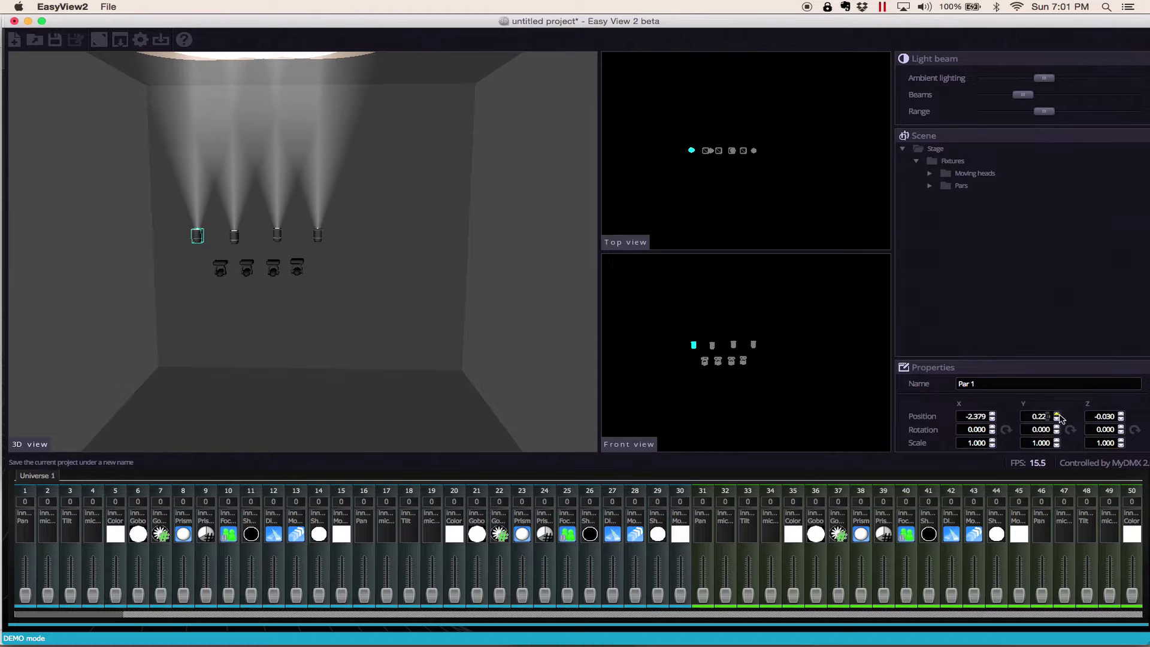
- Set Par 2's Position Y to 0.251, then check the values of Par 3 and Par 4
{"action": "left_click", "coordinate": [242, 243]}
{"action": "left_click", "coordinate": [241, 239]}
{"action": "left_click", "coordinate": [1057, 414]}
{"action": "left_click", "coordinate": [1057, 414]}
{"action": "type", "text": "51"}
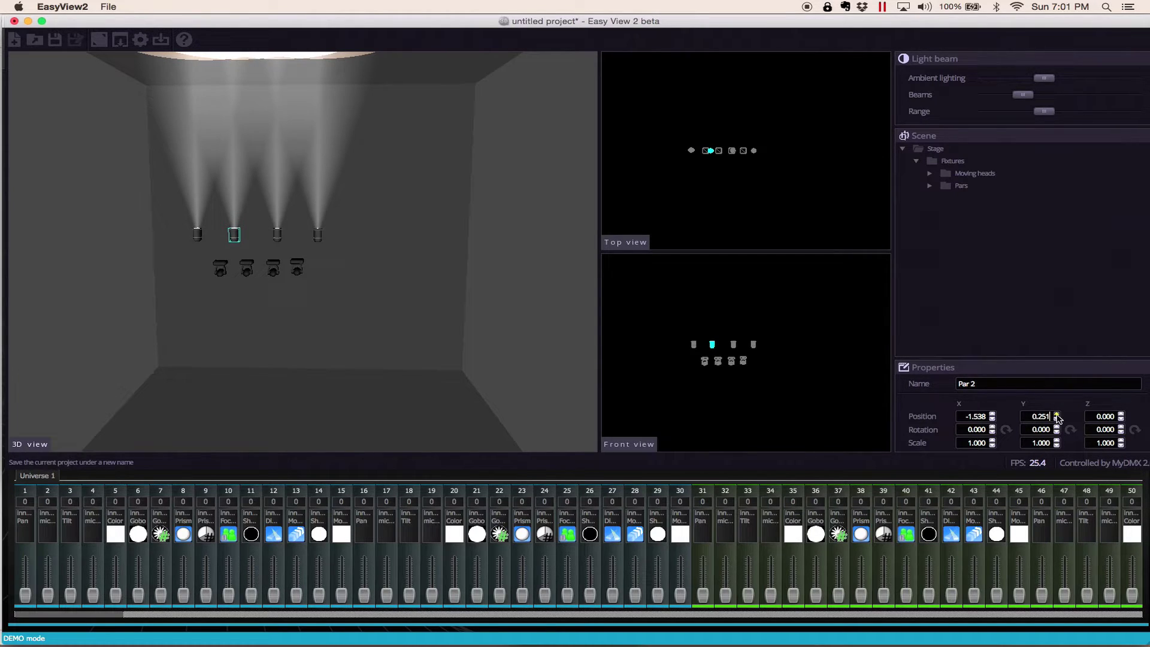
{"action": "left_click", "coordinate": [277, 235]}
{"action": "left_click", "coordinate": [318, 236]}
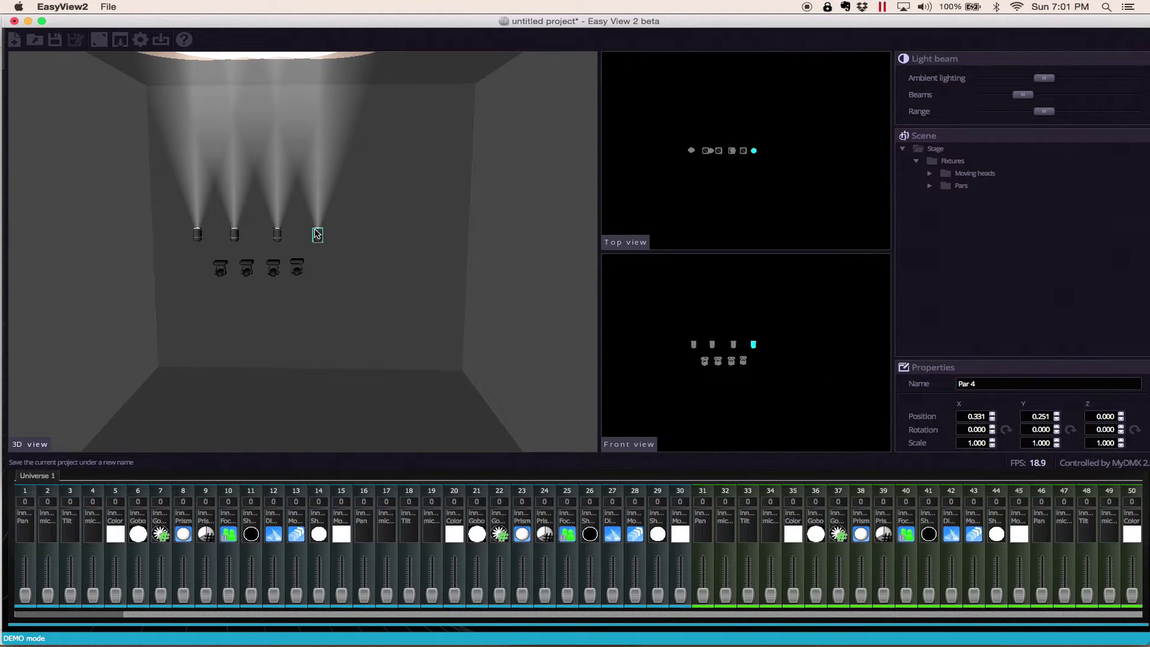
- Rotate Par 1 and Par 2 to 90.000 on the X axis
{"action": "left_click", "coordinate": [277, 235], "text": "shift"}
{"action": "left_click", "coordinate": [234, 235], "text": "shift"}
{"action": "left_click", "coordinate": [196, 235], "text": "shift"}
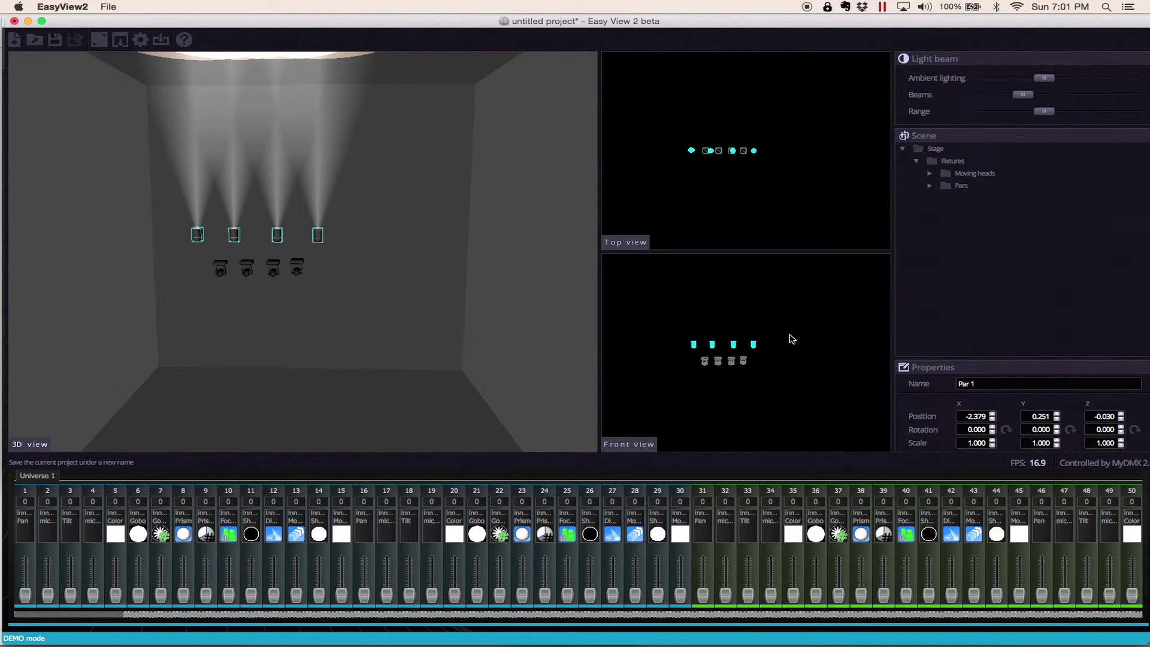
{"action": "left_click", "coordinate": [1010, 435]}
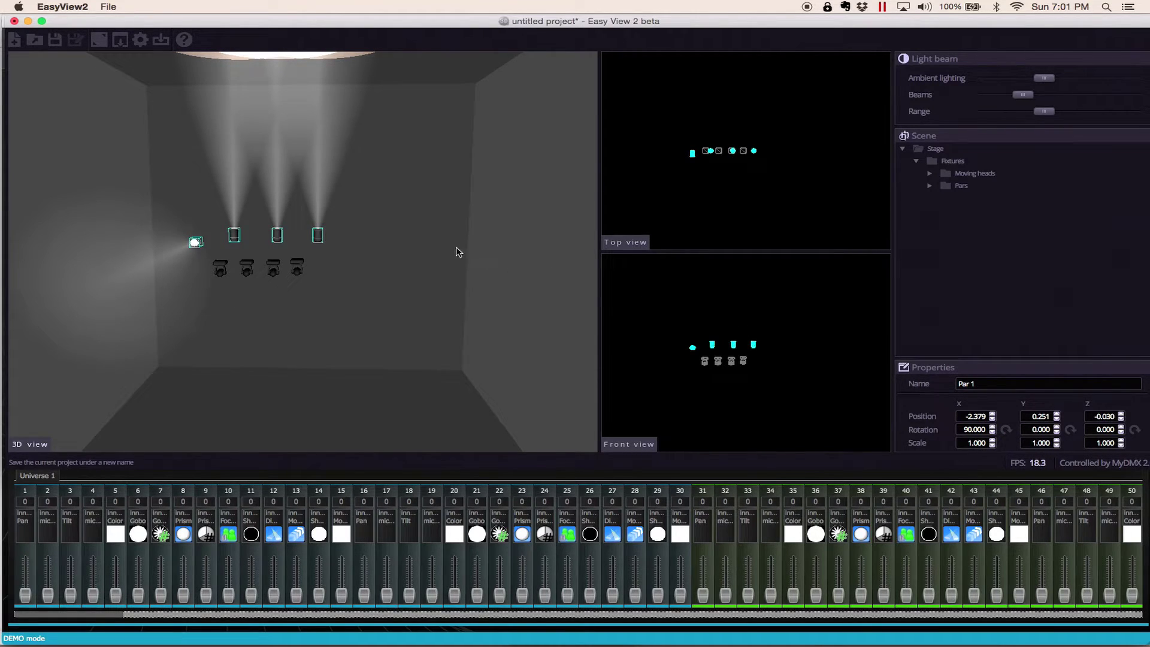
{"action": "left_click", "coordinate": [226, 219]}
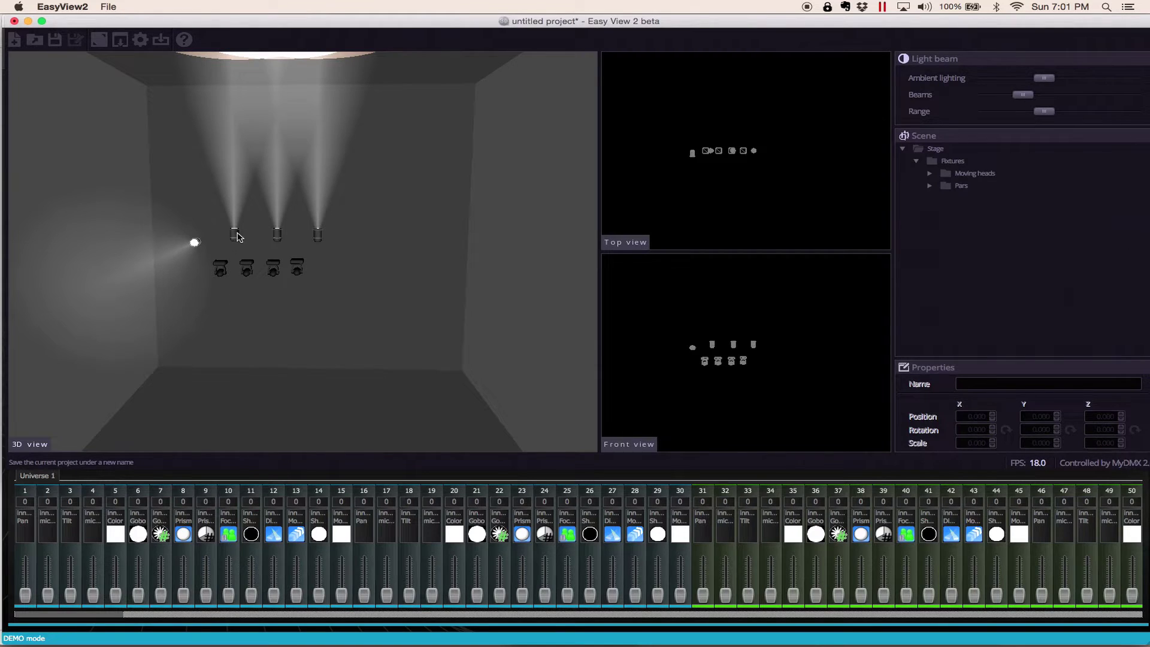
{"action": "left_click", "coordinate": [235, 235]}
{"action": "left_click", "coordinate": [1004, 430]}
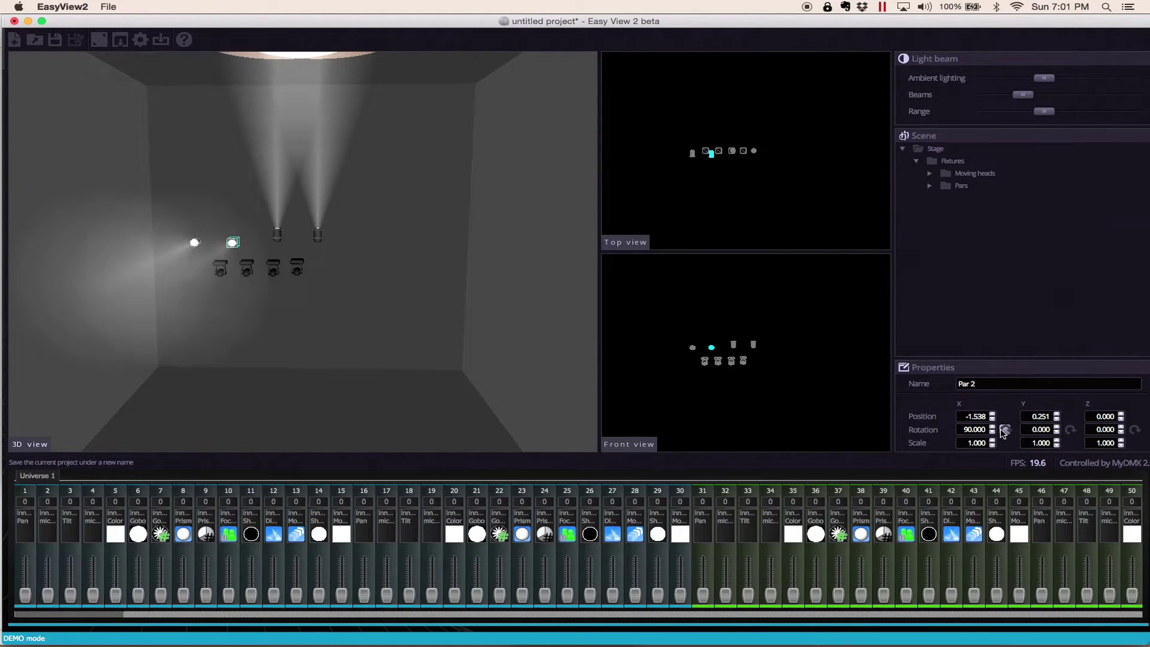
- Rotate Par 3 and Par 4 to X 90.000 and view the beams from the side
{"action": "left_click", "coordinate": [276, 235]}
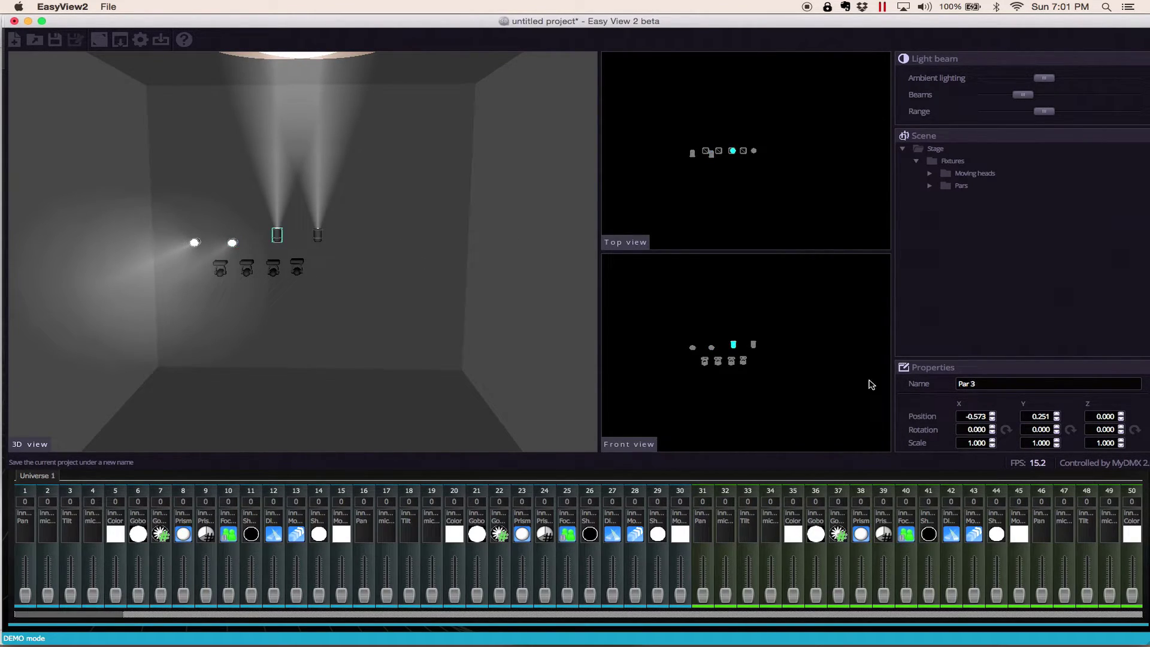
{"action": "left_click", "coordinate": [1005, 430]}
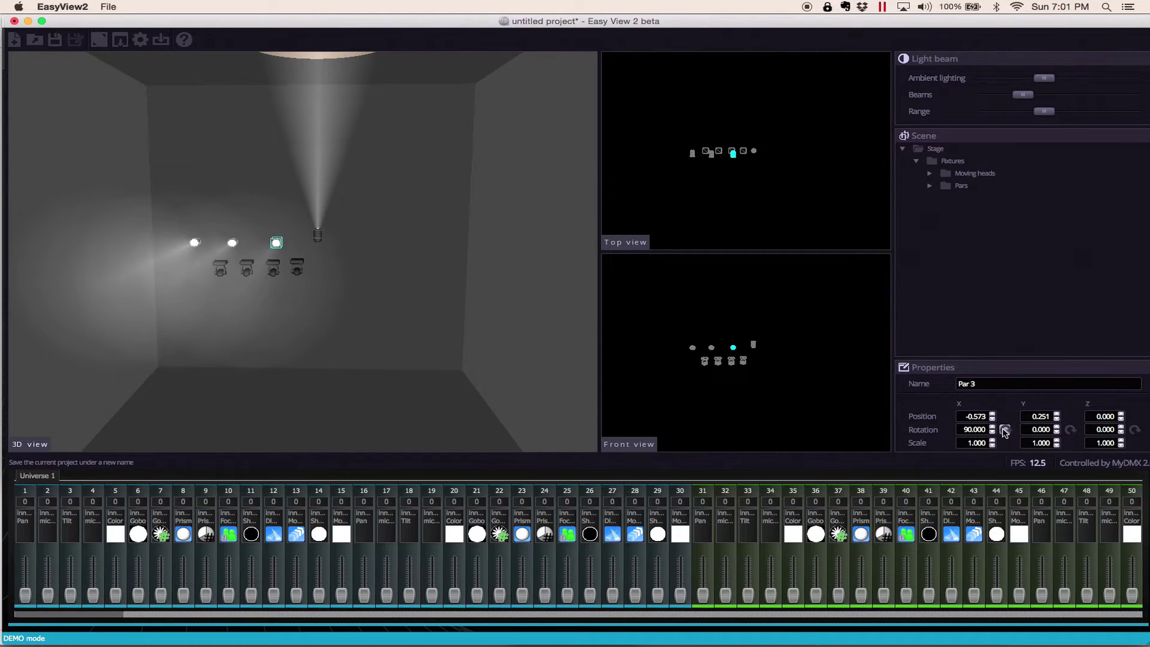
{"action": "left_click", "coordinate": [318, 236]}
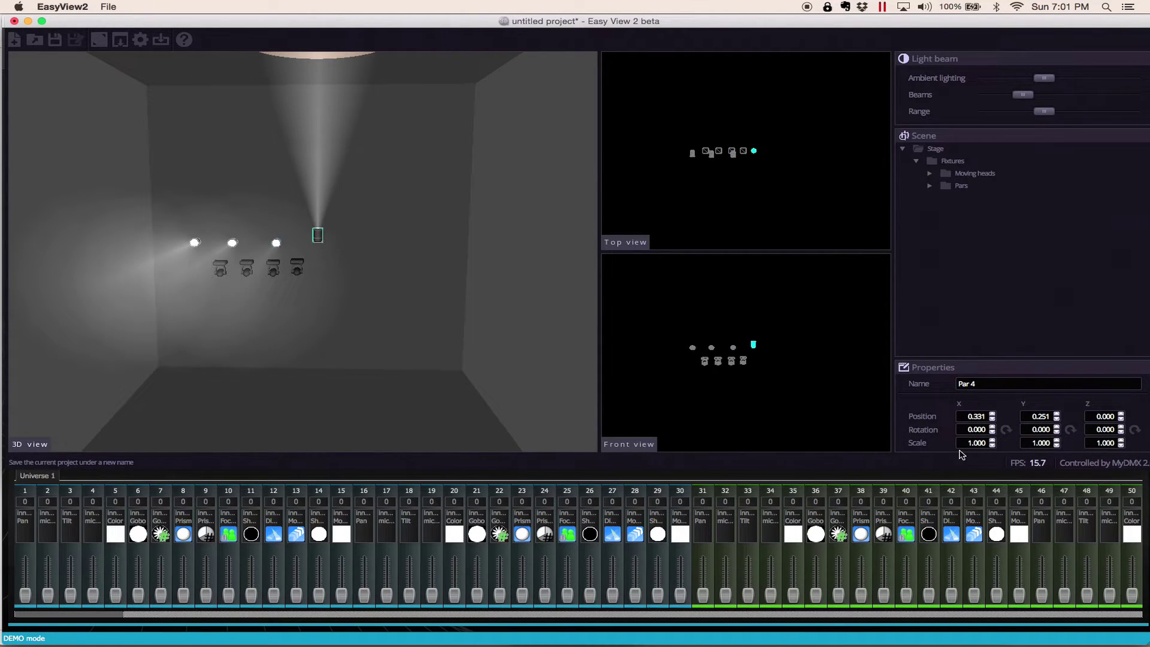
{"action": "left_click", "coordinate": [1006, 430]}
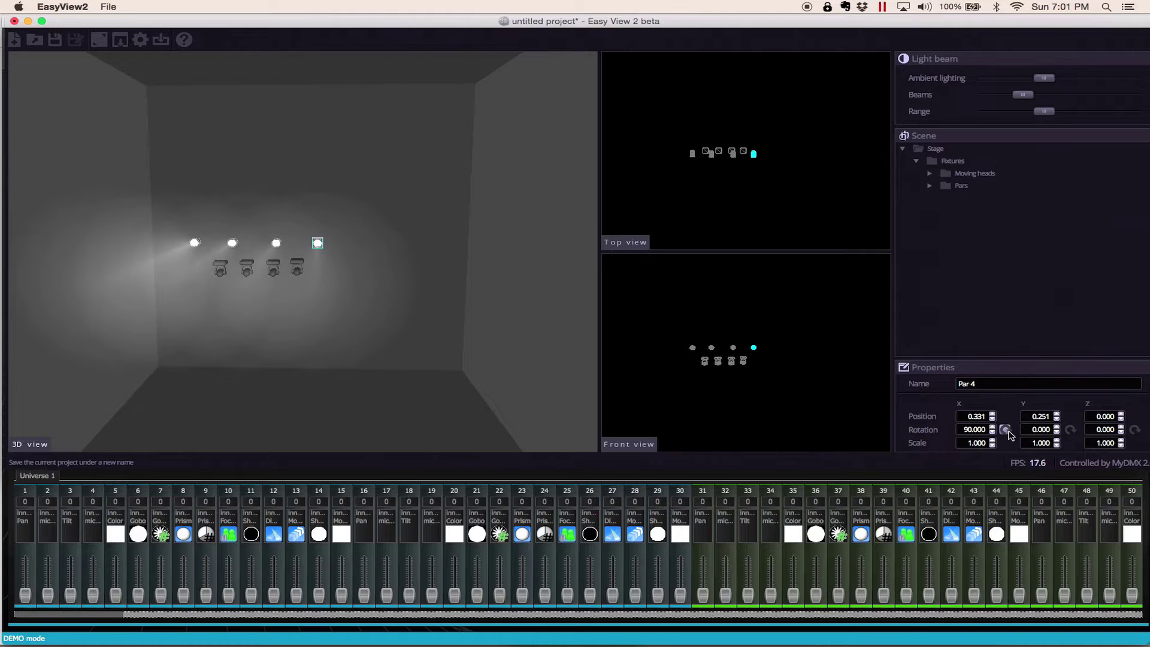
{"action": "left_click_drag", "start_coordinate": [546, 349], "coordinate": [362, 360]}
- Zoom in on the pars' sideways beams, then back out slightly
{"action": "scroll", "coordinate": [362, 360], "scroll_direction": "up", "scroll_amount": 3}
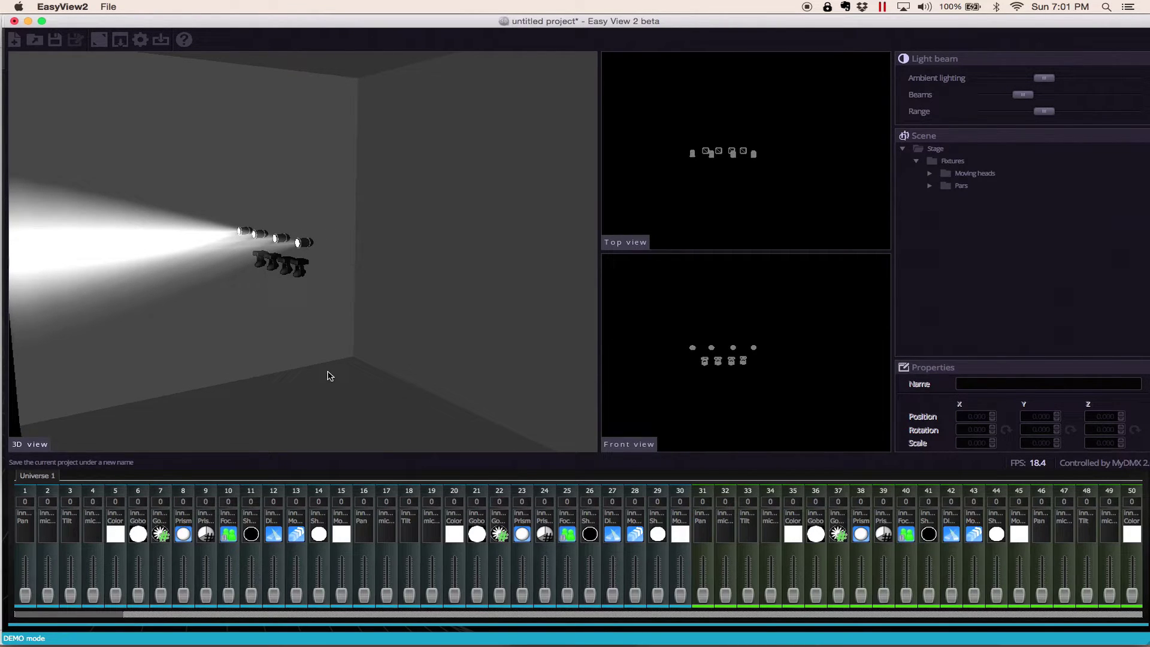
{"action": "scroll", "coordinate": [330, 376], "scroll_direction": "up", "scroll_amount": 3}
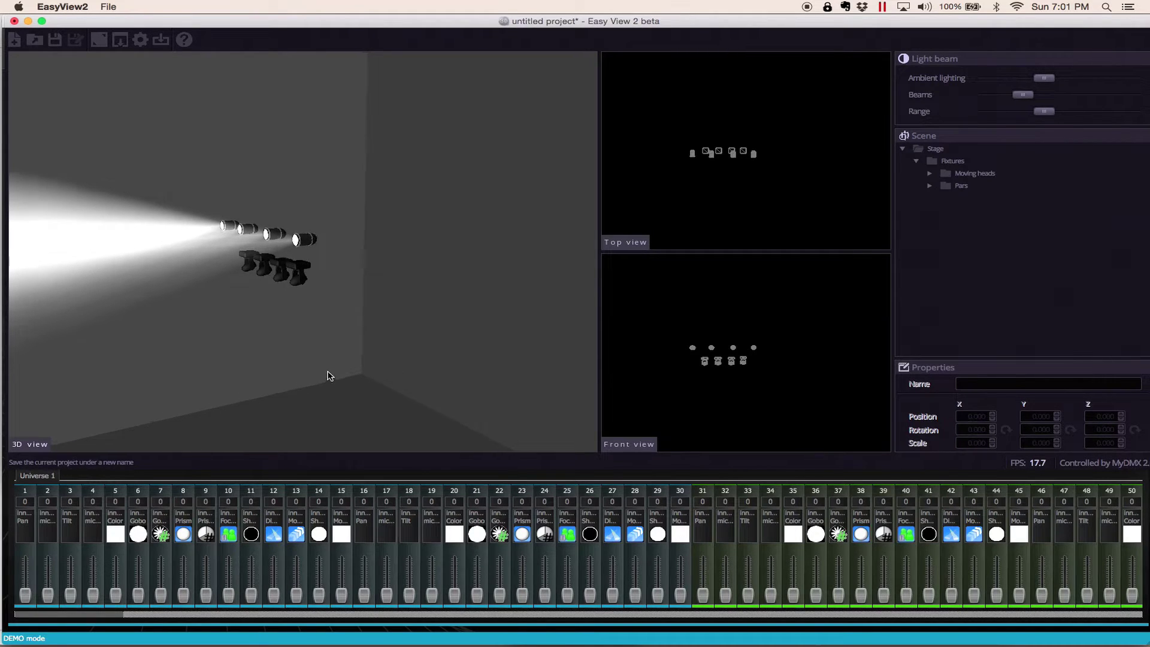
{"action": "scroll", "coordinate": [330, 377], "scroll_direction": "down", "scroll_amount": 2}
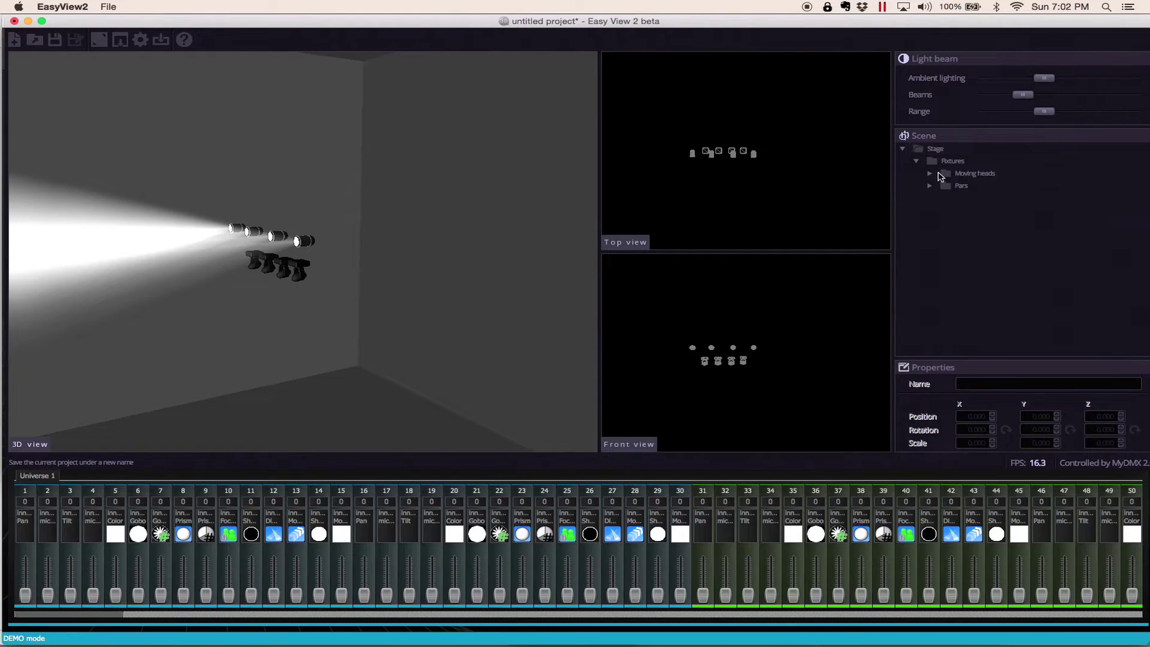
{"action": "left_click", "coordinate": [902, 149]}
- Collapse the Scene tree to Stage and lower the Ambient lighting slider
{"action": "left_click", "coordinate": [902, 149]}
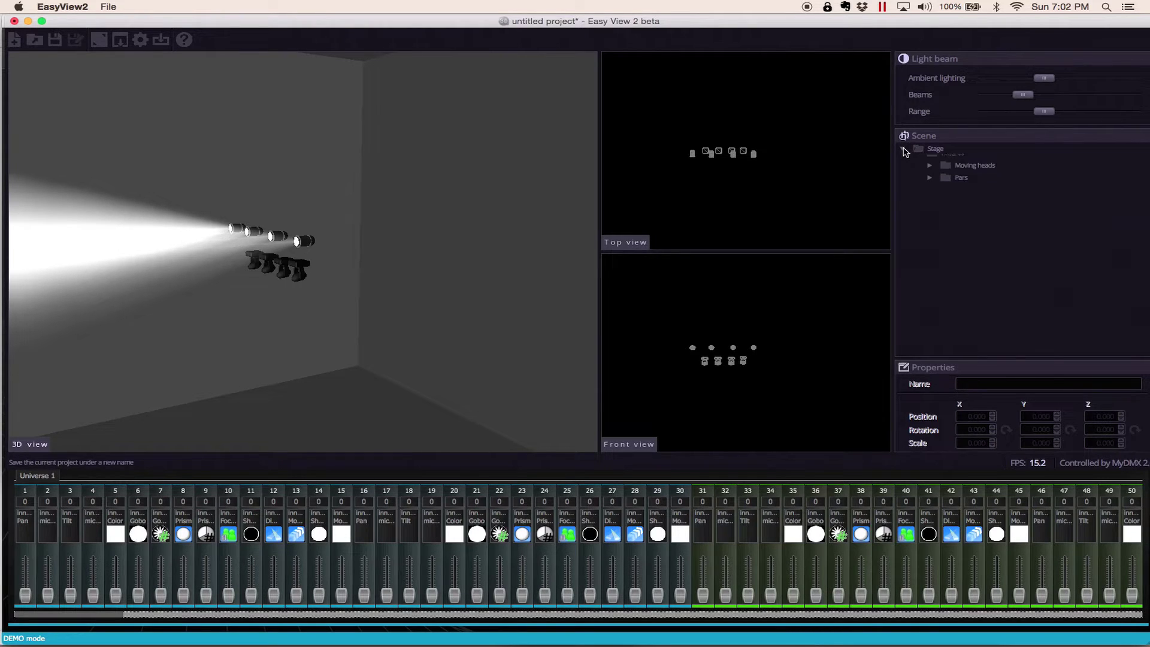
{"action": "left_click", "coordinate": [903, 149]}
{"action": "left_click_drag", "start_coordinate": [1044, 82], "coordinate": [1042, 113]}
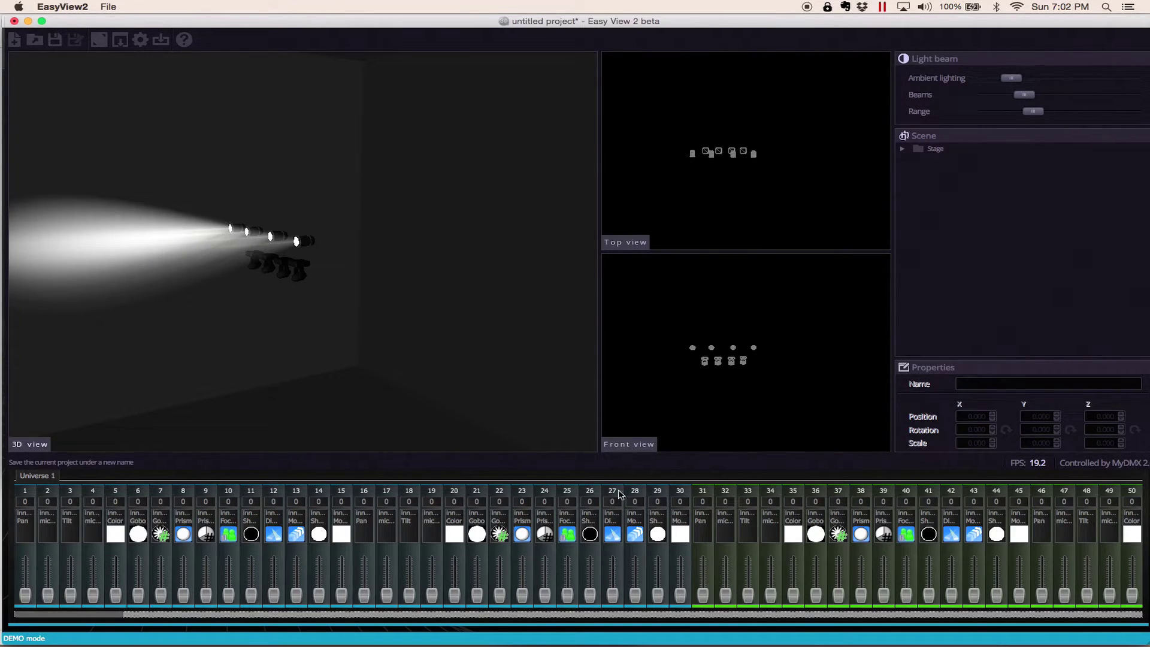
- Raise MyDMX channel 11 to 38 and turn colour channel 5 to purple
{"action": "left_click", "coordinate": [251, 596]}
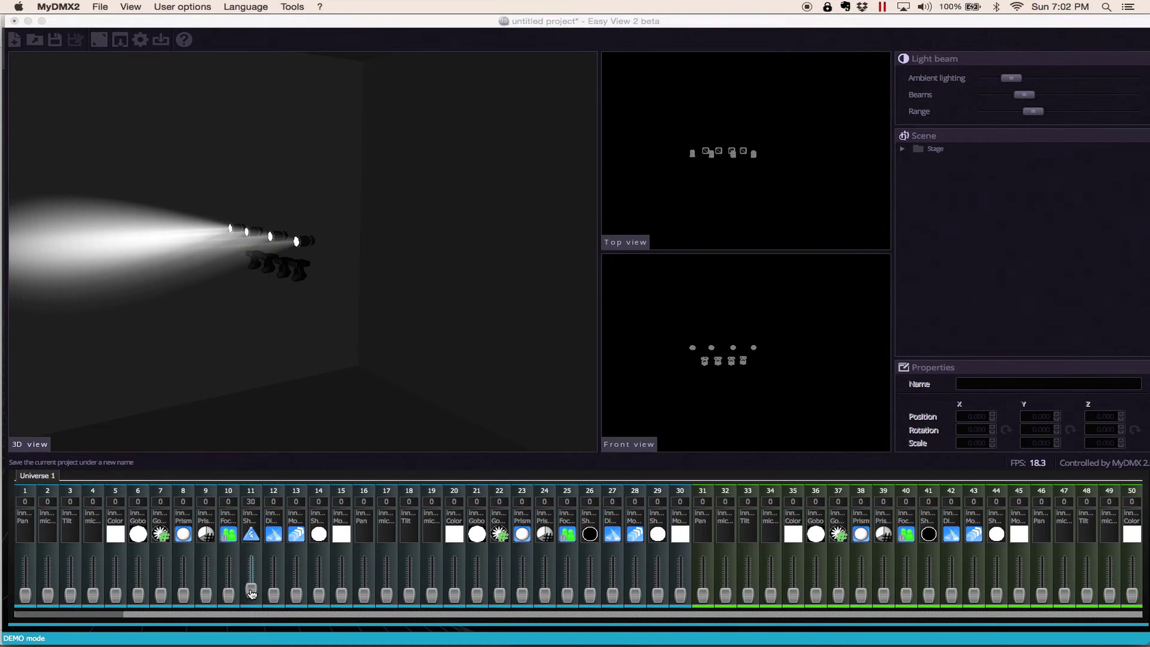
{"action": "left_click_drag", "start_coordinate": [251, 596], "coordinate": [274, 555]}
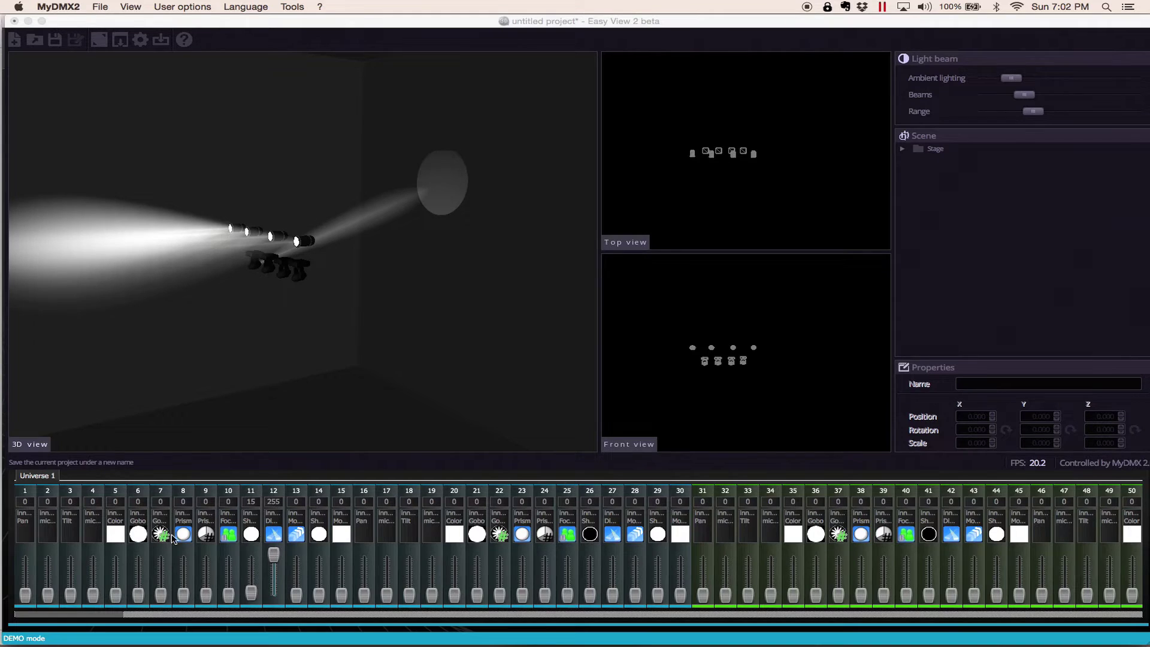
{"action": "left_click_drag", "start_coordinate": [115, 595], "coordinate": [136, 591]}
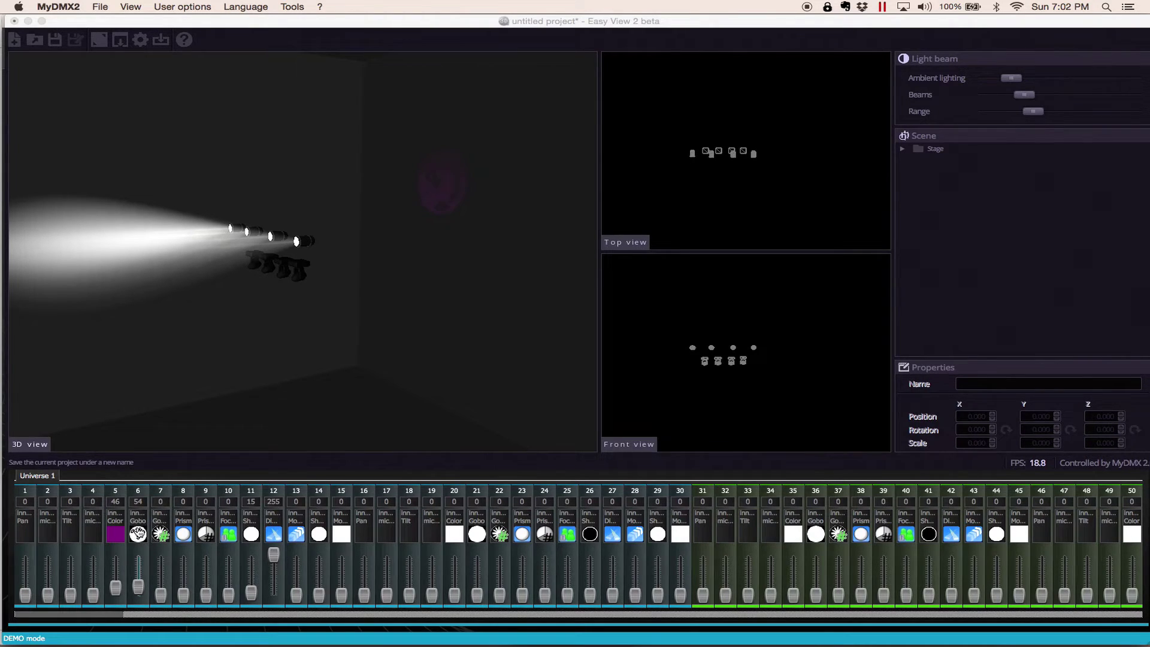
- Change the gobos on channels 6 and 7, with channel 7 at 166, then return to Setup
{"action": "left_click_drag", "start_coordinate": [139, 588], "coordinate": [140, 579]}
{"action": "left_click_drag", "start_coordinate": [140, 579], "coordinate": [141, 586]}
{"action": "left_click_drag", "start_coordinate": [161, 595], "coordinate": [248, 606]}
{"action": "left_click", "coordinate": [29, 22]}
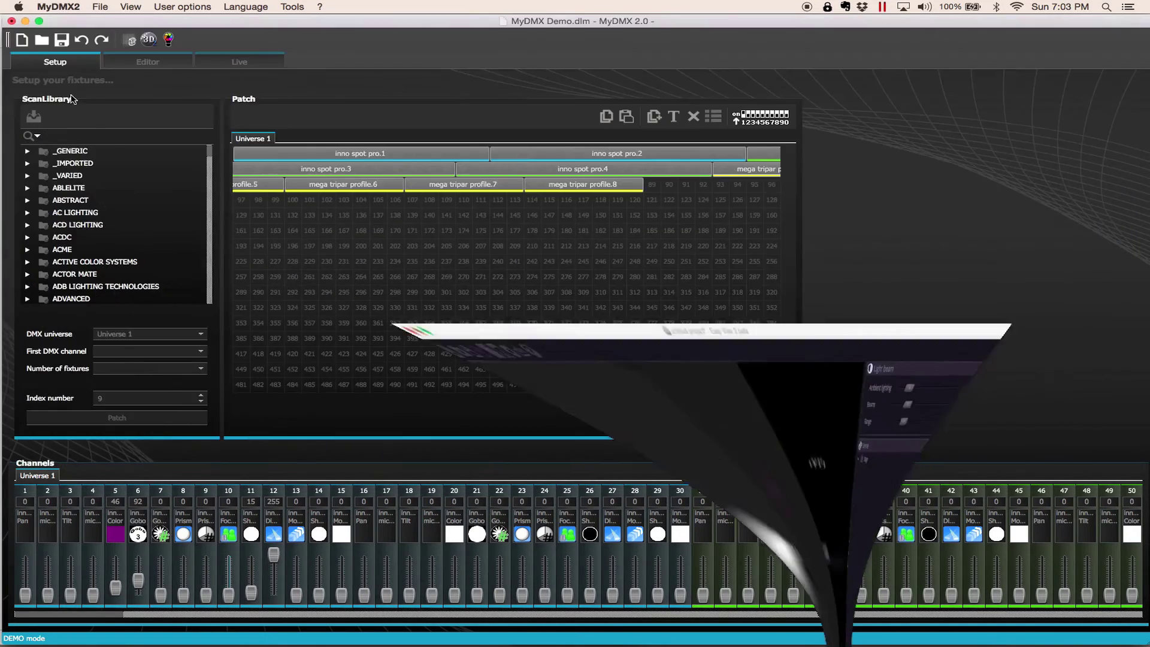
- Search the library for 'inno rol', patch the inno roll hp at channel 89, and return to EasyView2
{"action": "left_click", "coordinate": [91, 132]}
{"action": "type", "text": "inno rol"}
{"action": "left_click", "coordinate": [89, 170]}
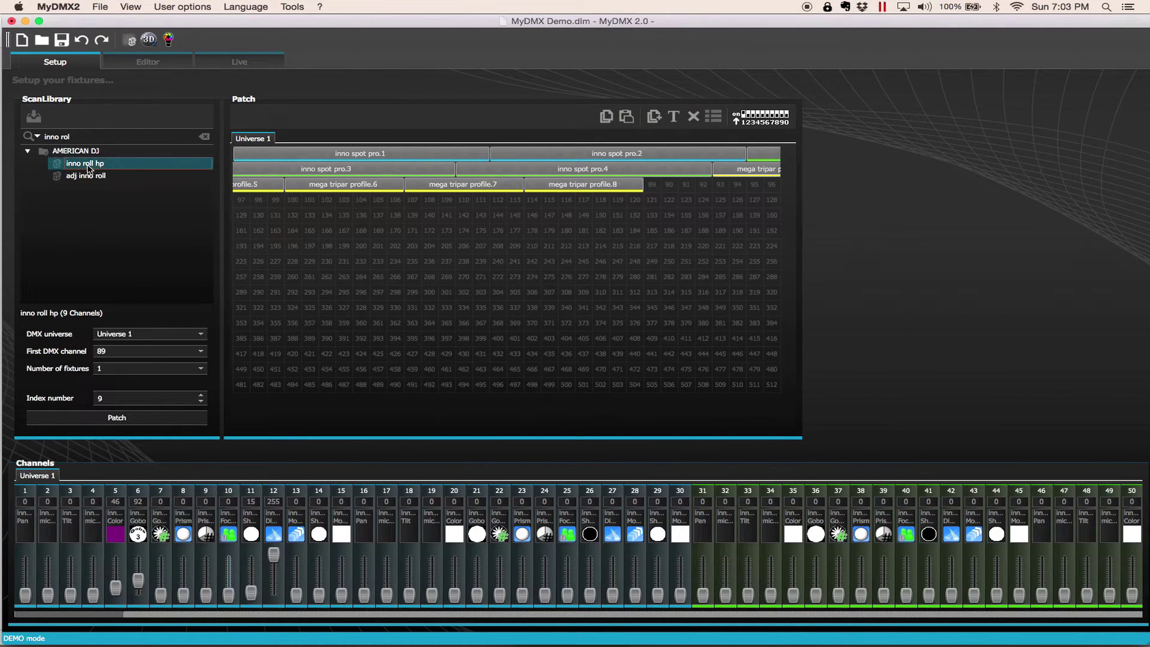
{"action": "left_click_drag", "start_coordinate": [89, 170], "coordinate": [664, 189]}
{"action": "mouse_move", "coordinate": [602, 625]}
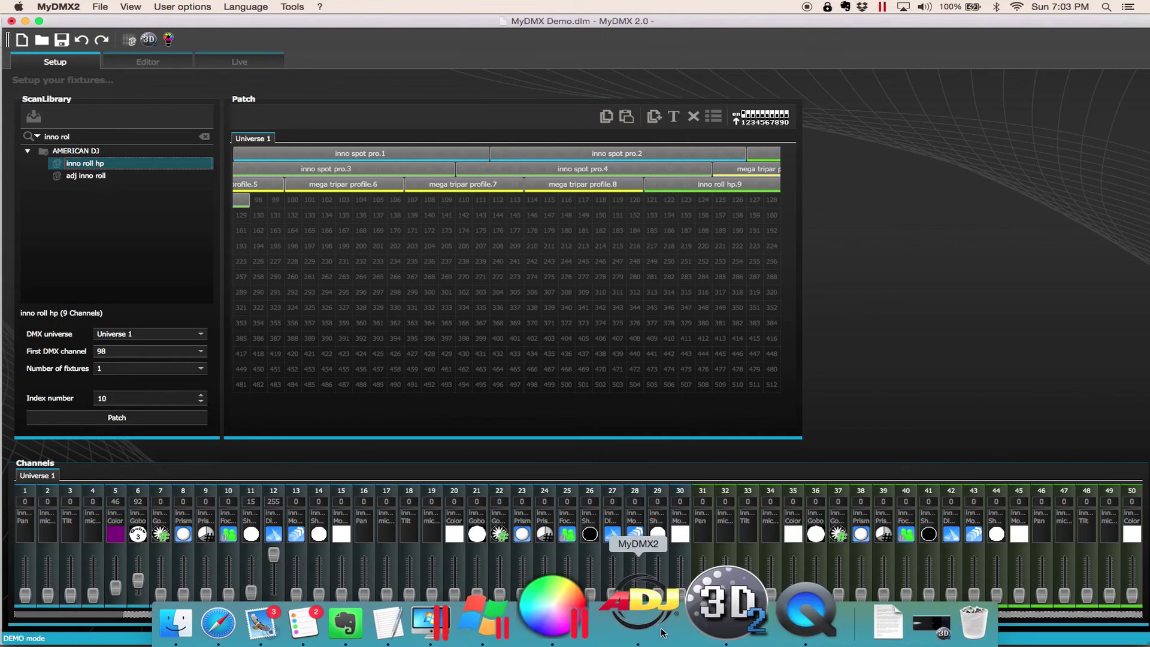
{"action": "left_click", "coordinate": [699, 614]}
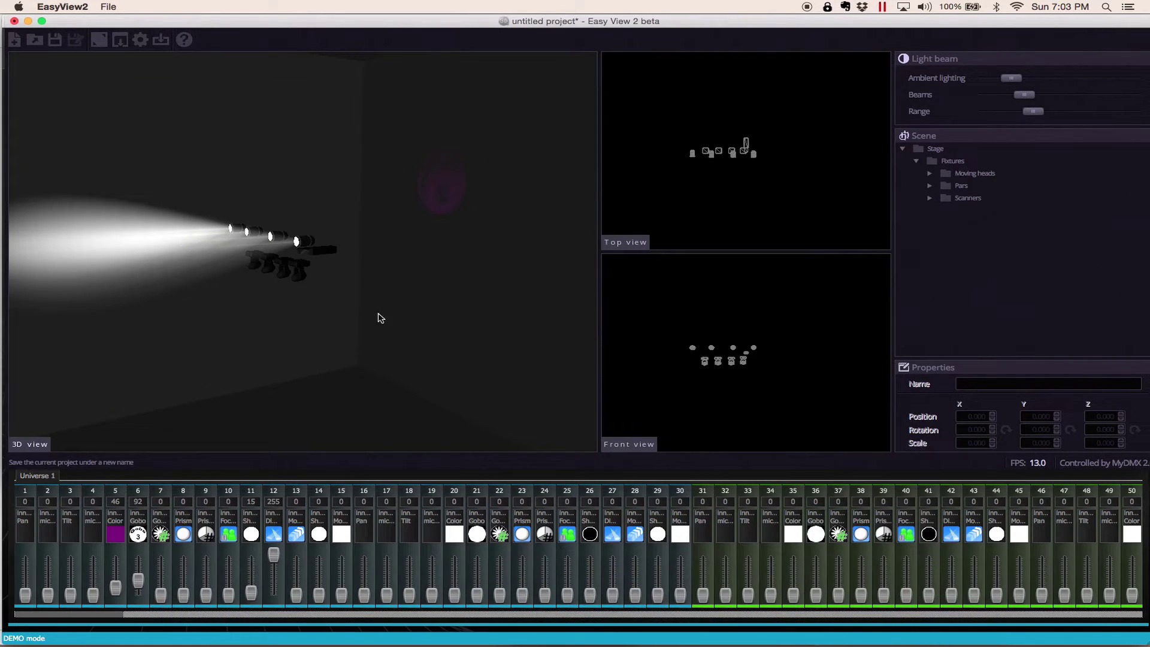
- Move Scanner 1 left in the Top view and down in the Front view to X -0.960, Y -0.329, Z 0.402
{"action": "left_click", "coordinate": [320, 250]}
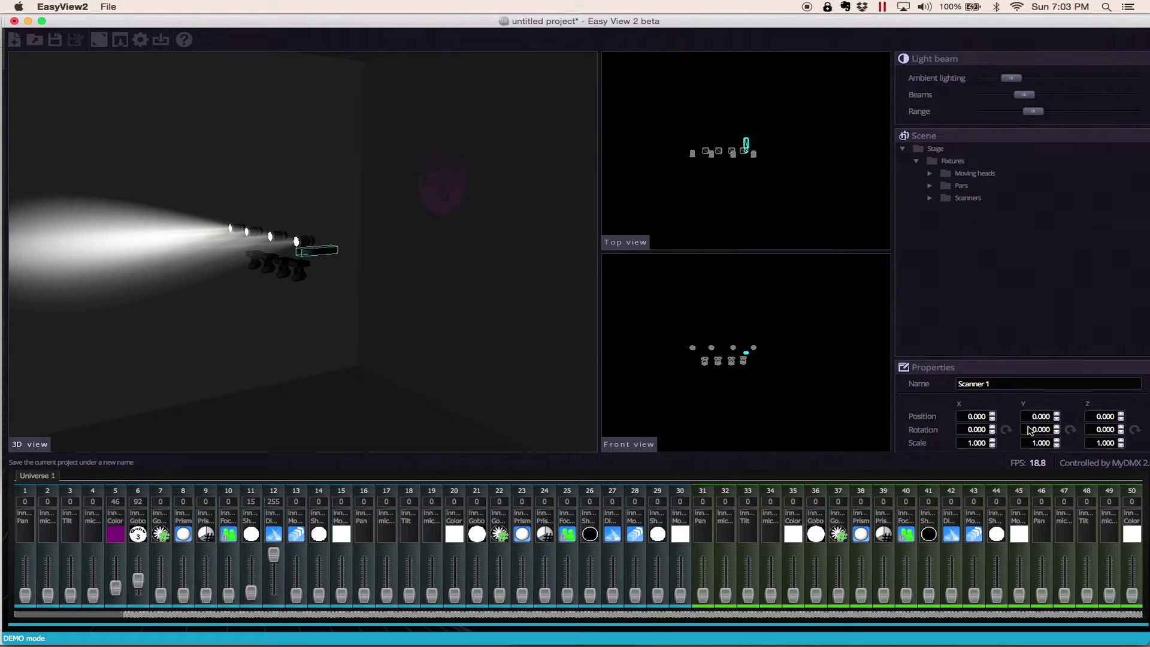
{"action": "left_click_drag", "start_coordinate": [343, 344], "coordinate": [351, 305]}
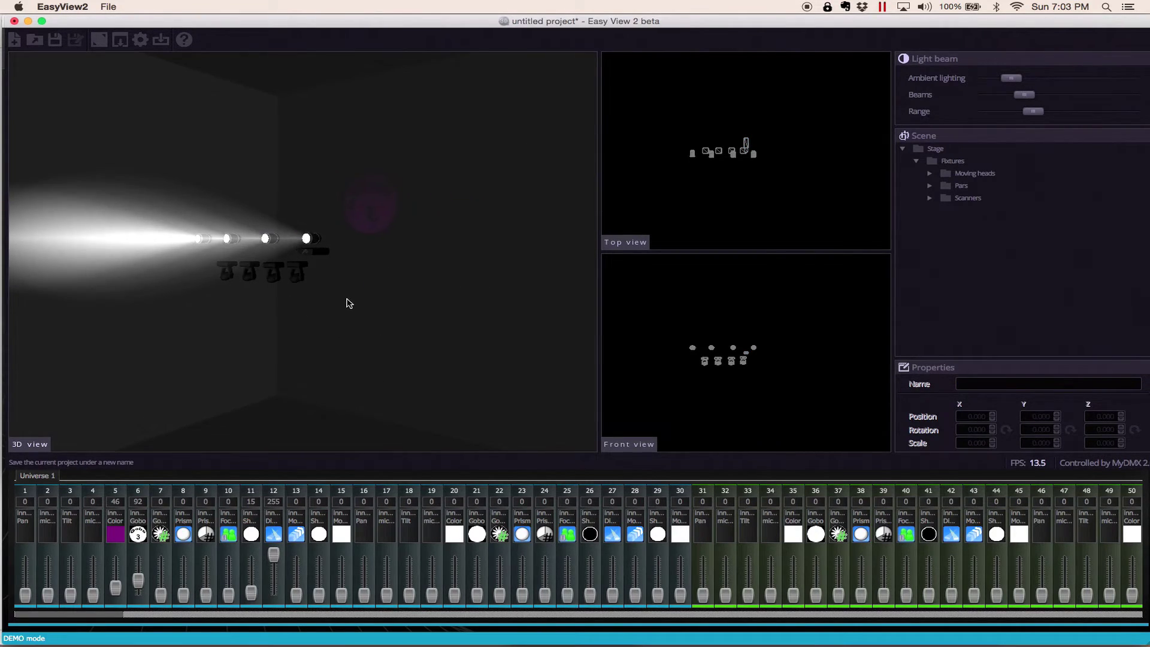
{"action": "left_click", "coordinate": [746, 144]}
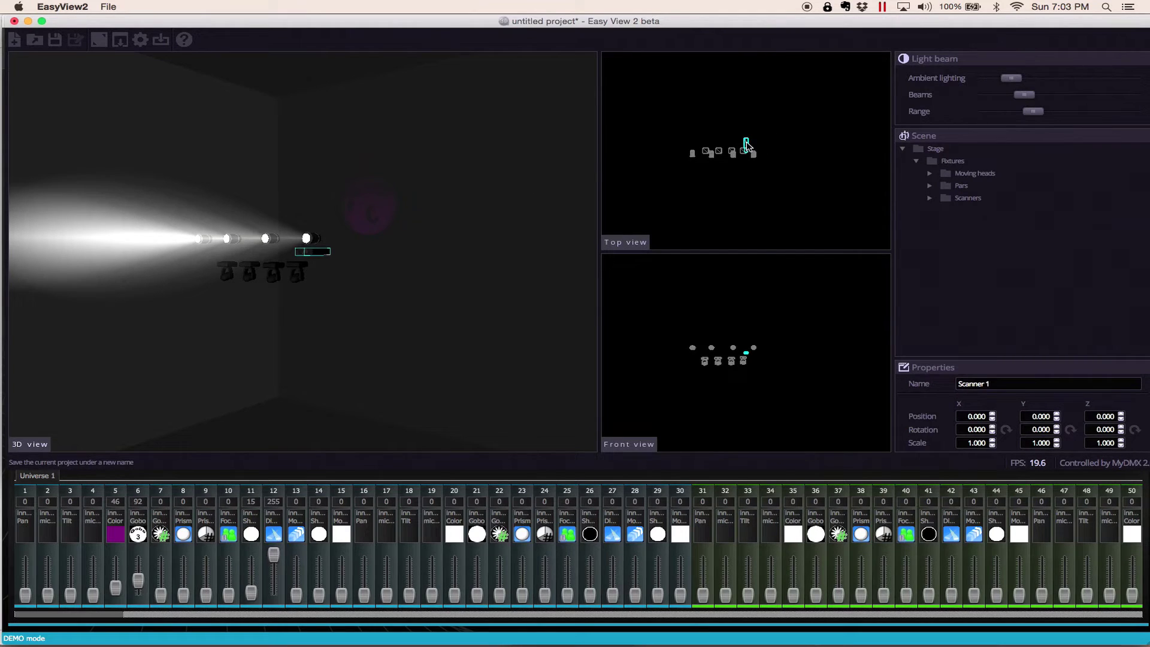
{"action": "left_click_drag", "start_coordinate": [747, 145], "coordinate": [726, 152]}
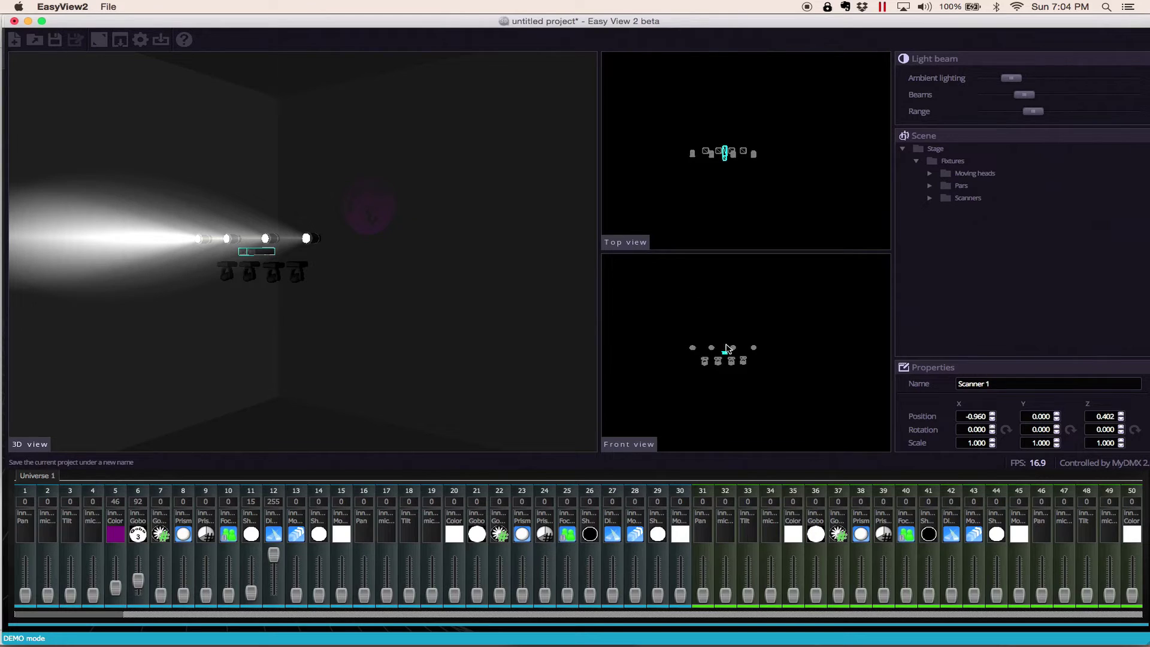
{"action": "left_click", "coordinate": [728, 357]}
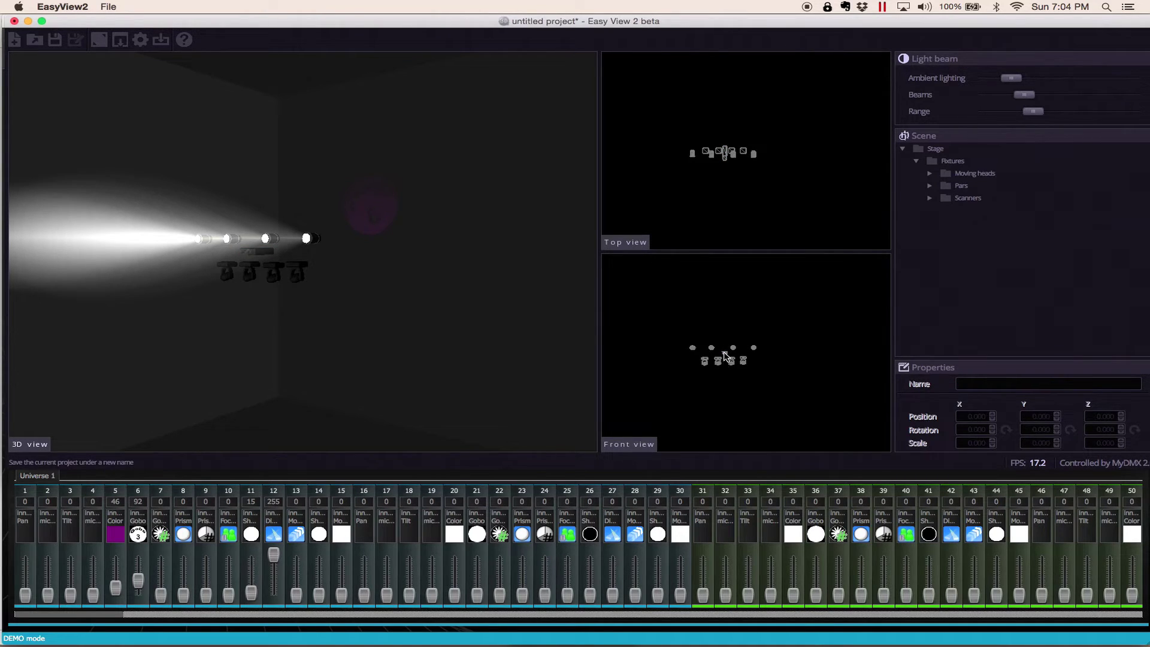
{"action": "left_click_drag", "start_coordinate": [726, 352], "coordinate": [725, 361]}
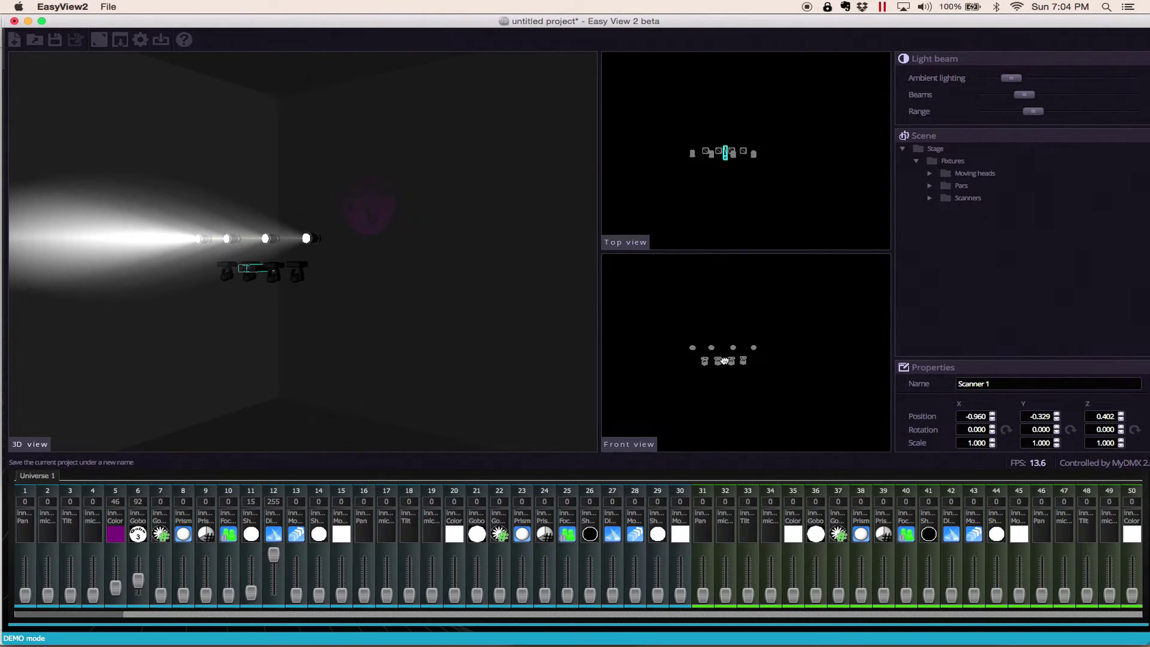
{"action": "left_click", "coordinate": [745, 366]}
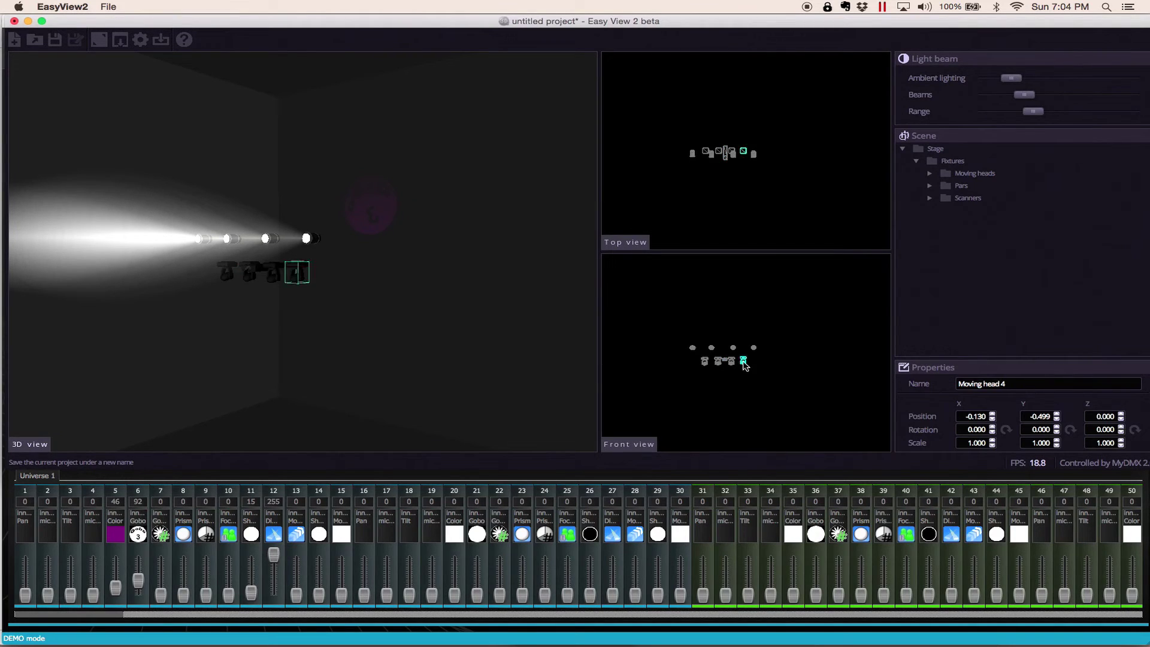
- Push Moving head 4 further right and shift Moving head 1 left to X -2.645
{"action": "left_click_drag", "start_coordinate": [744, 366], "coordinate": [760, 366]}
{"action": "left_click", "coordinate": [740, 361]}
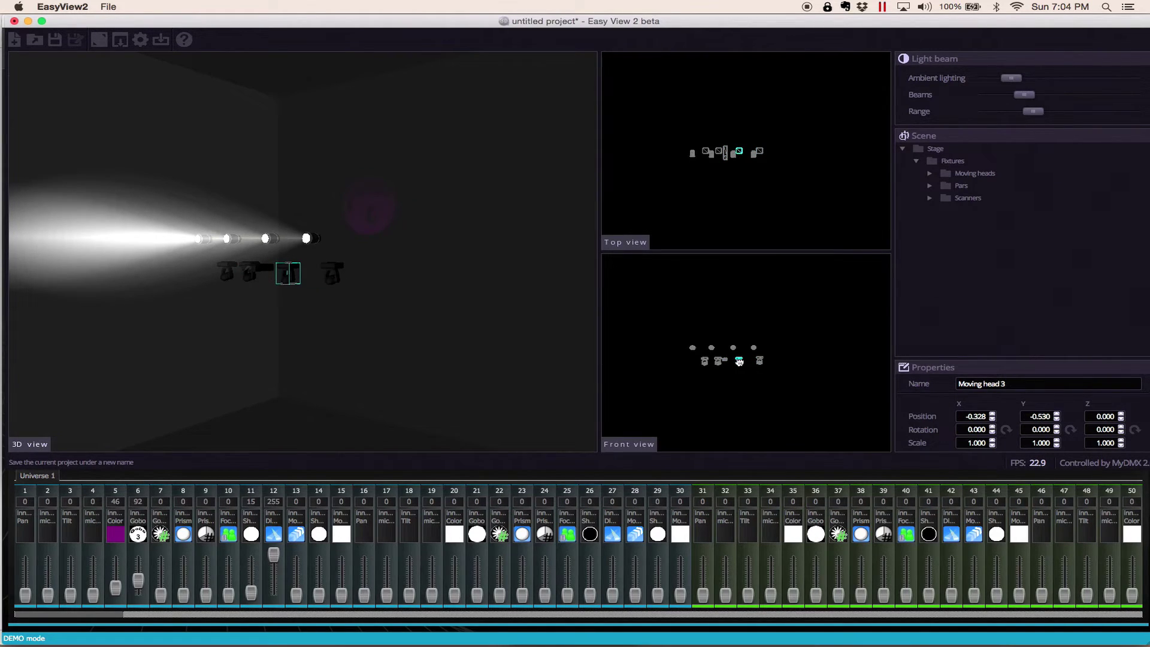
{"action": "left_click", "coordinate": [706, 361]}
{"action": "left_click", "coordinate": [687, 365]}
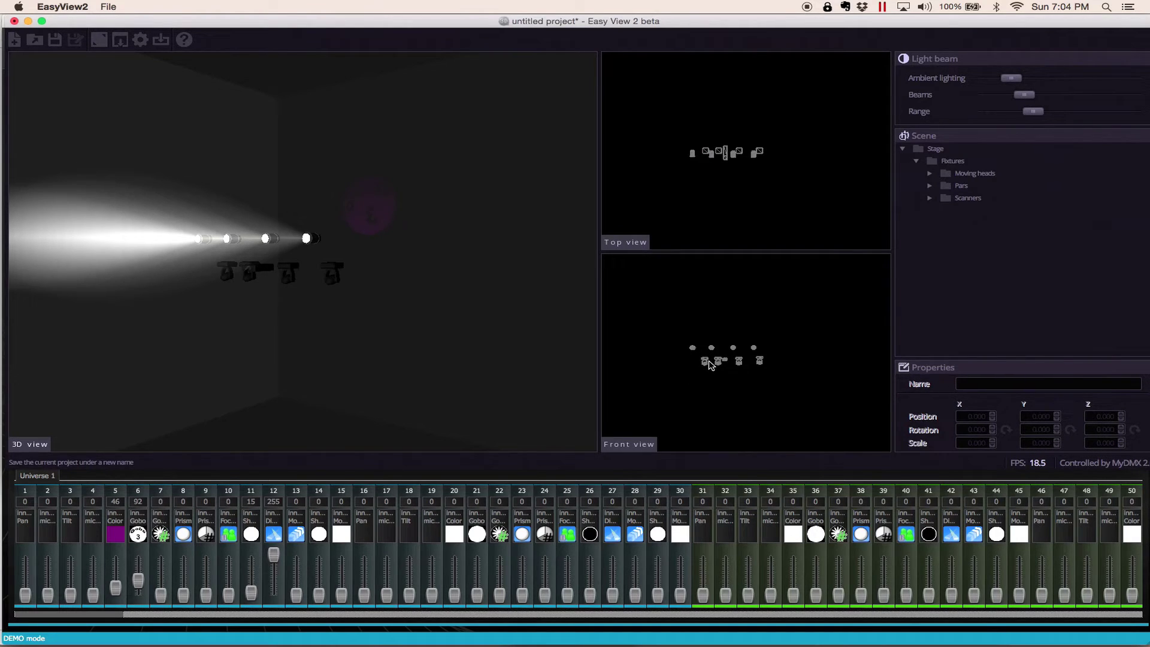
{"action": "left_click", "coordinate": [705, 361]}
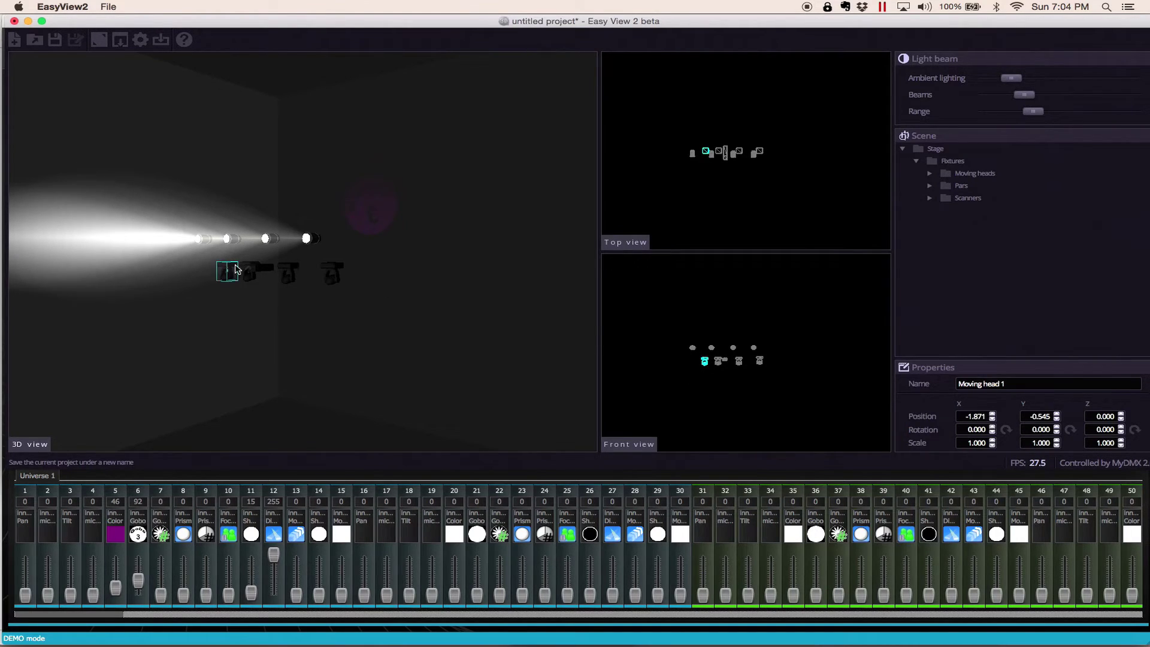
{"action": "left_click", "coordinate": [689, 365]}
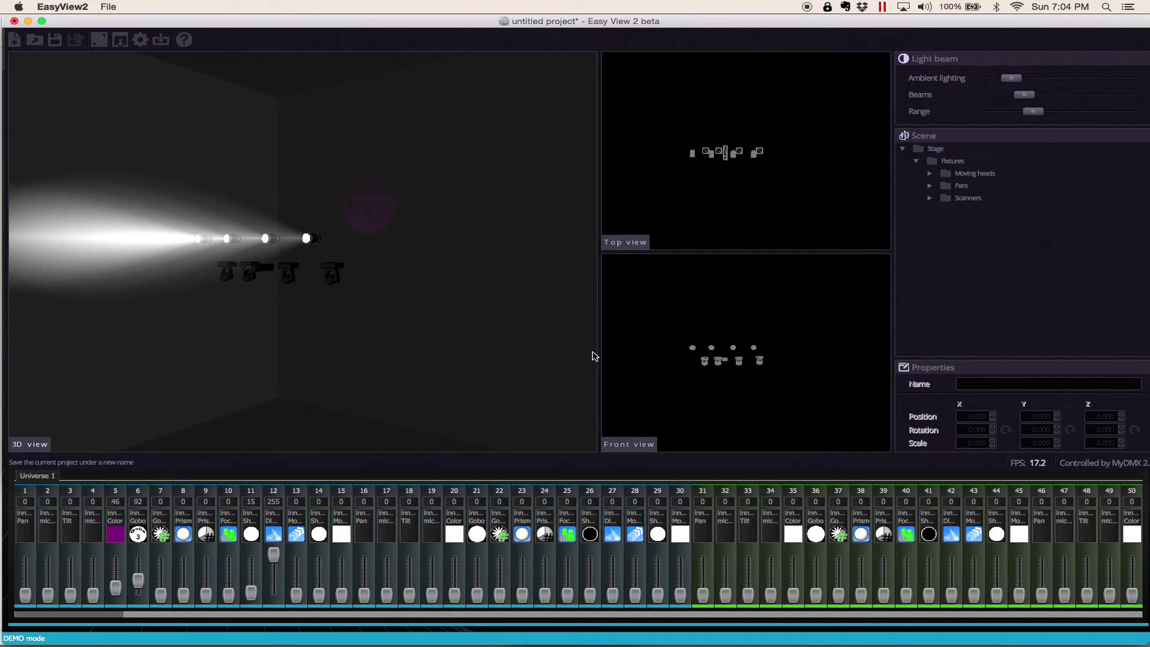
{"action": "left_click", "coordinate": [232, 277]}
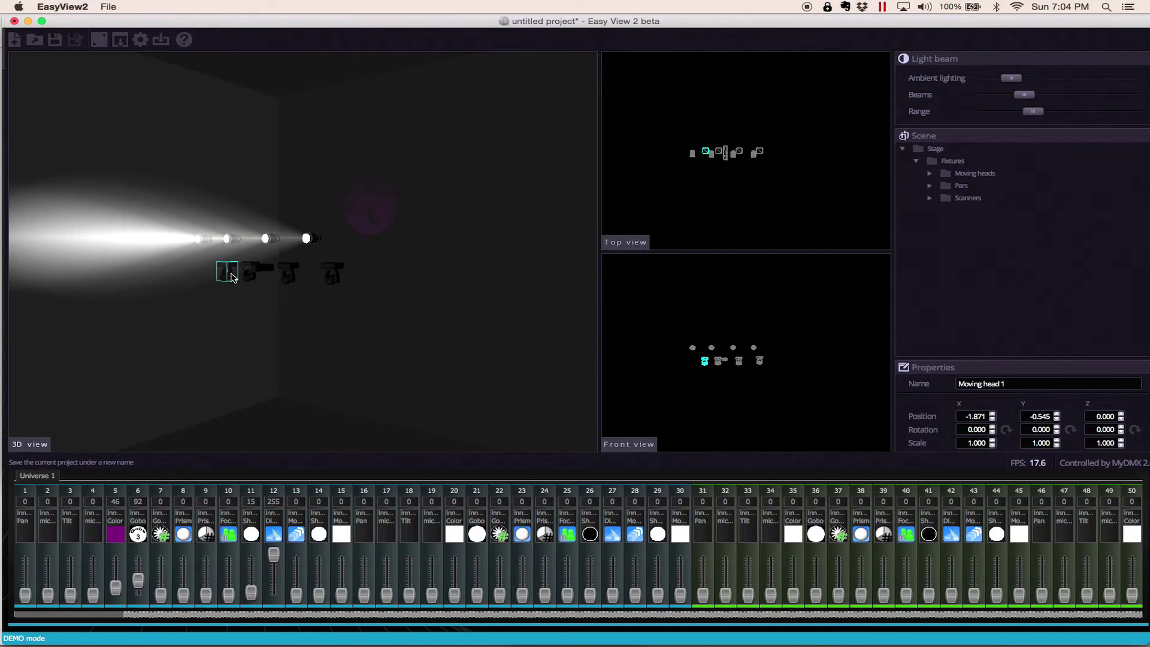
{"action": "left_click_drag", "start_coordinate": [707, 364], "coordinate": [690, 363]}
- Shift Moving head 2 left to even out the gap around the scanner
{"action": "left_click", "coordinate": [719, 365]}
{"action": "left_click", "coordinate": [715, 366]}
{"action": "left_click", "coordinate": [717, 363]}
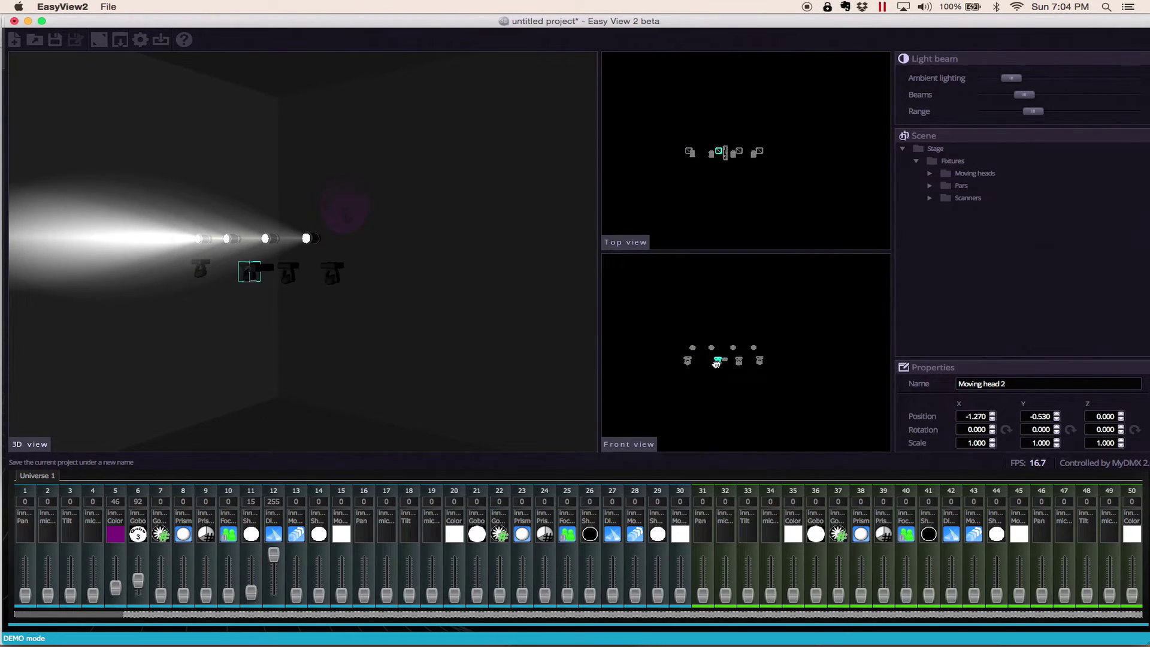
{"action": "left_click_drag", "start_coordinate": [717, 364], "coordinate": [709, 364]}
{"action": "left_click", "coordinate": [724, 362]}
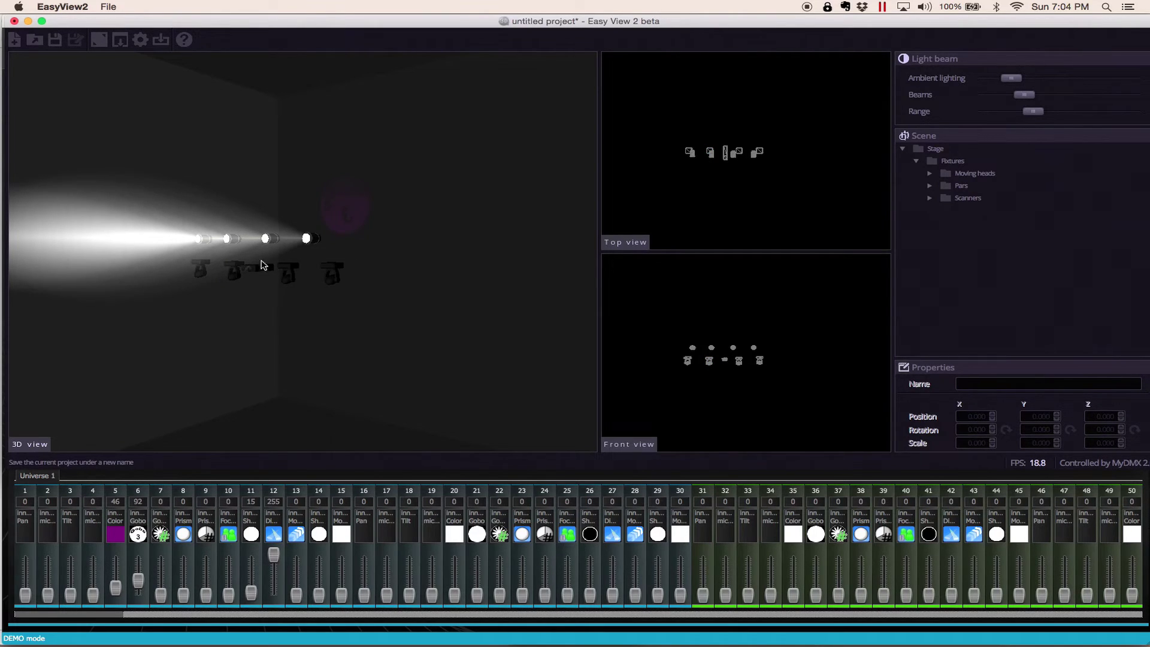
- Rotate Scanner 1 around X in six 45° increments until it reads 270.000
{"action": "left_click", "coordinate": [262, 265]}
{"action": "left_click", "coordinate": [1006, 431]}
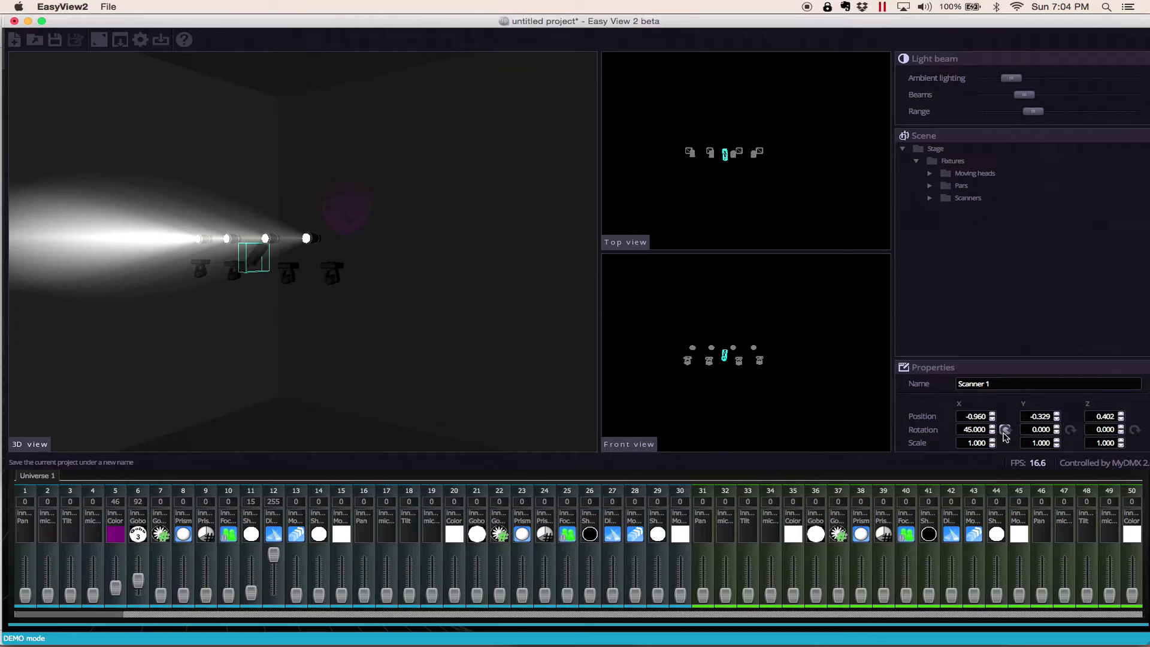
{"action": "left_click", "coordinate": [1006, 431]}
{"action": "left_click", "coordinate": [1005, 431]}
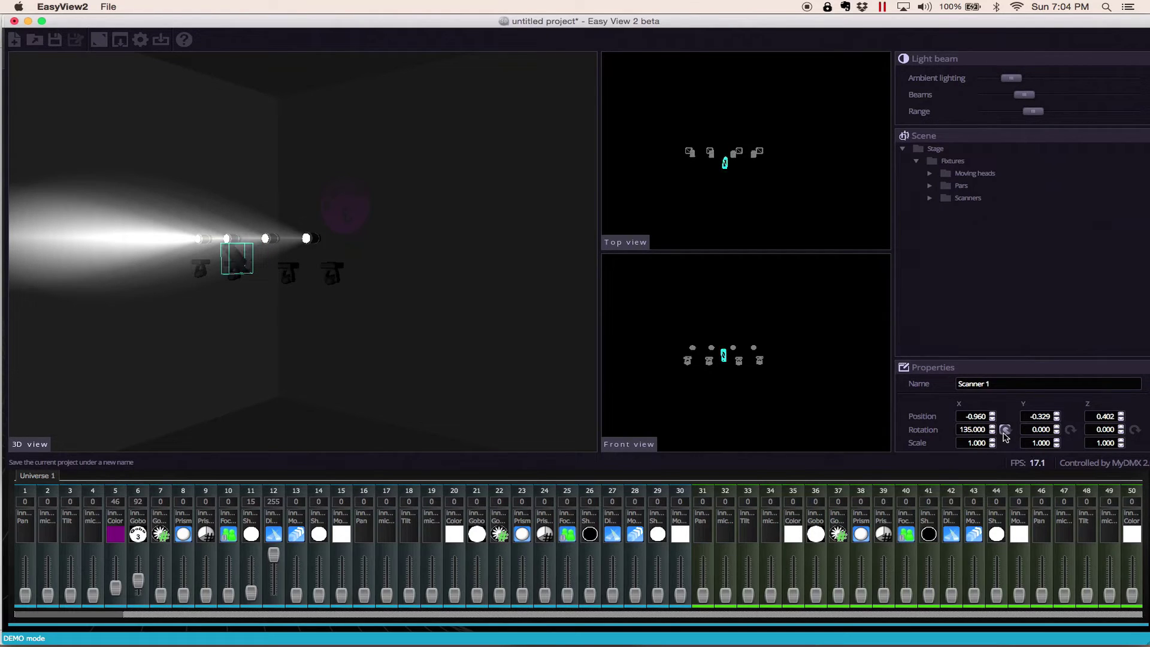
{"action": "left_click", "coordinate": [1005, 431]}
{"action": "left_click", "coordinate": [1005, 431]}
{"action": "left_click", "coordinate": [1005, 430]}
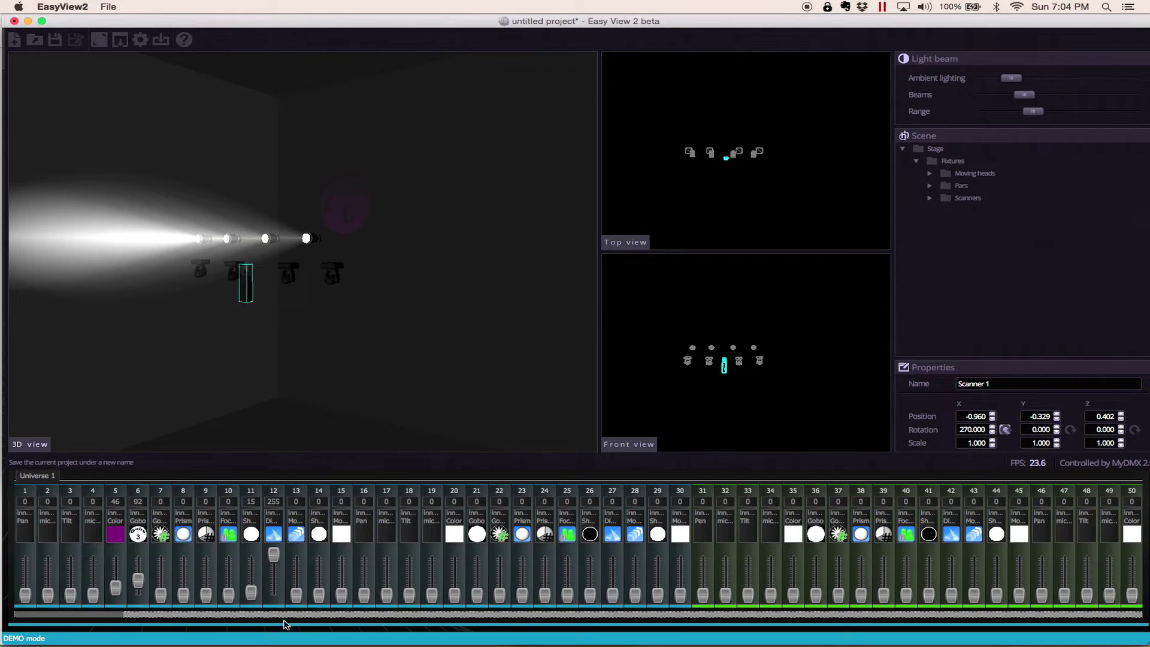
- Scroll faders to channels 78–97, set channel 91 to 15, and adjust the channel 82 red level
{"action": "left_click_drag", "start_coordinate": [106, 615], "coordinate": [256, 547]}
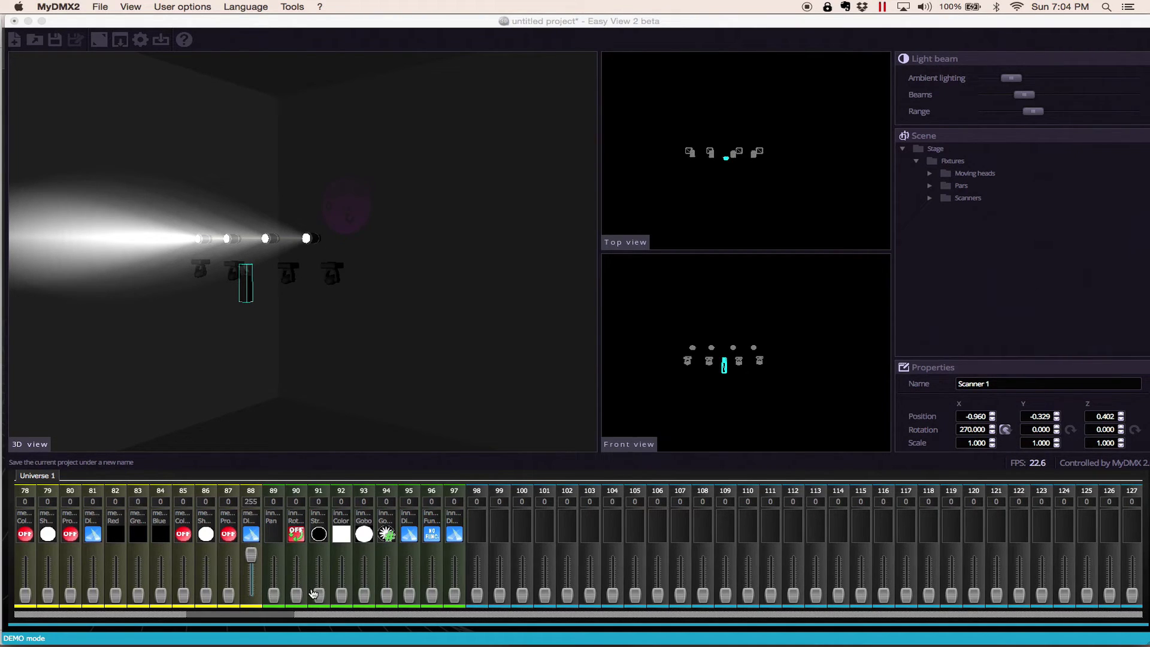
{"action": "left_click_drag", "start_coordinate": [317, 599], "coordinate": [315, 596]}
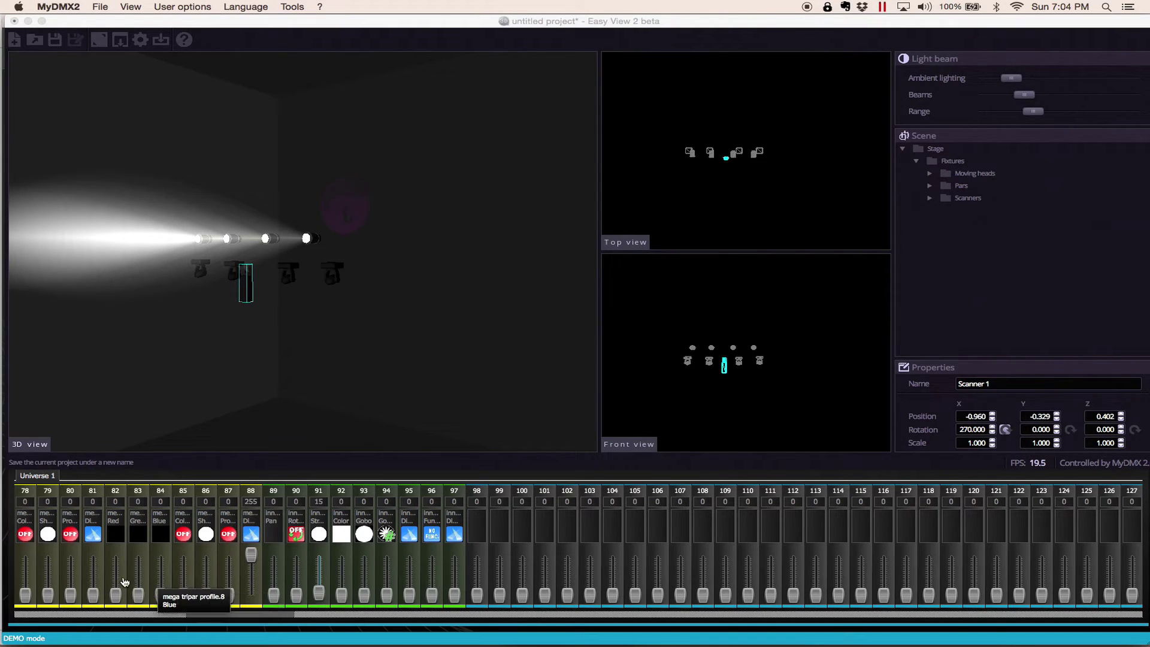
{"action": "mouse_move", "coordinate": [115, 593]}
{"action": "left_mouse_down"}
{"action": "mouse_move", "coordinate": [116, 546]}
{"action": "mouse_move", "coordinate": [116, 596]}
{"action": "left_mouse_up"}
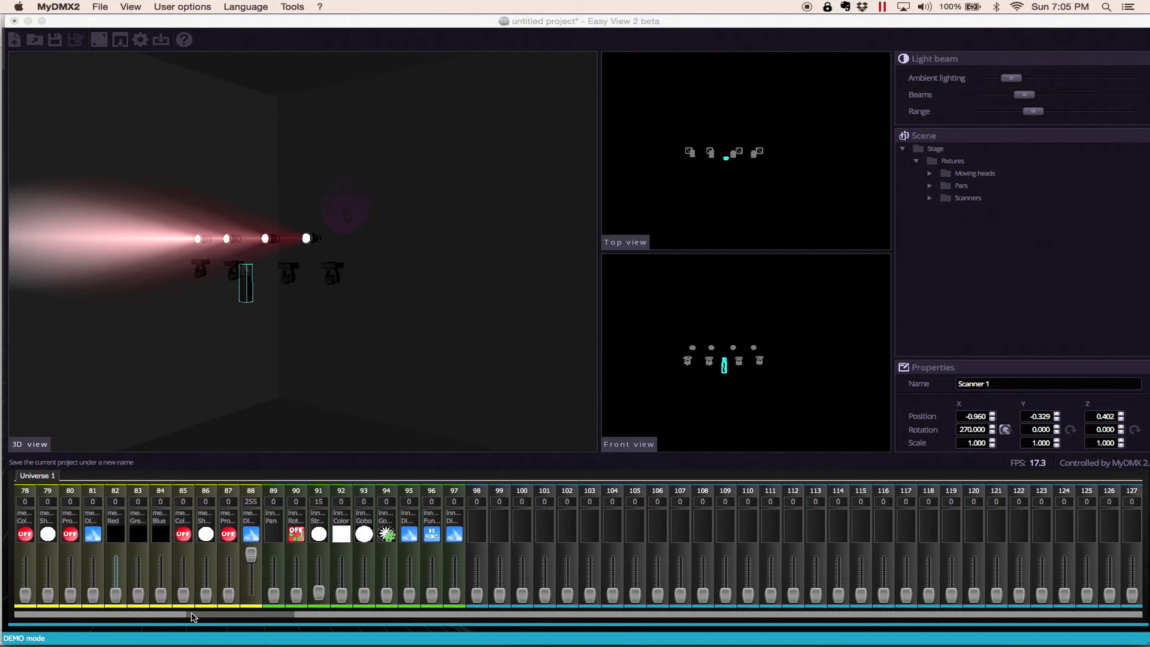
{"action": "left_click_drag", "start_coordinate": [195, 617], "coordinate": [218, 618]}
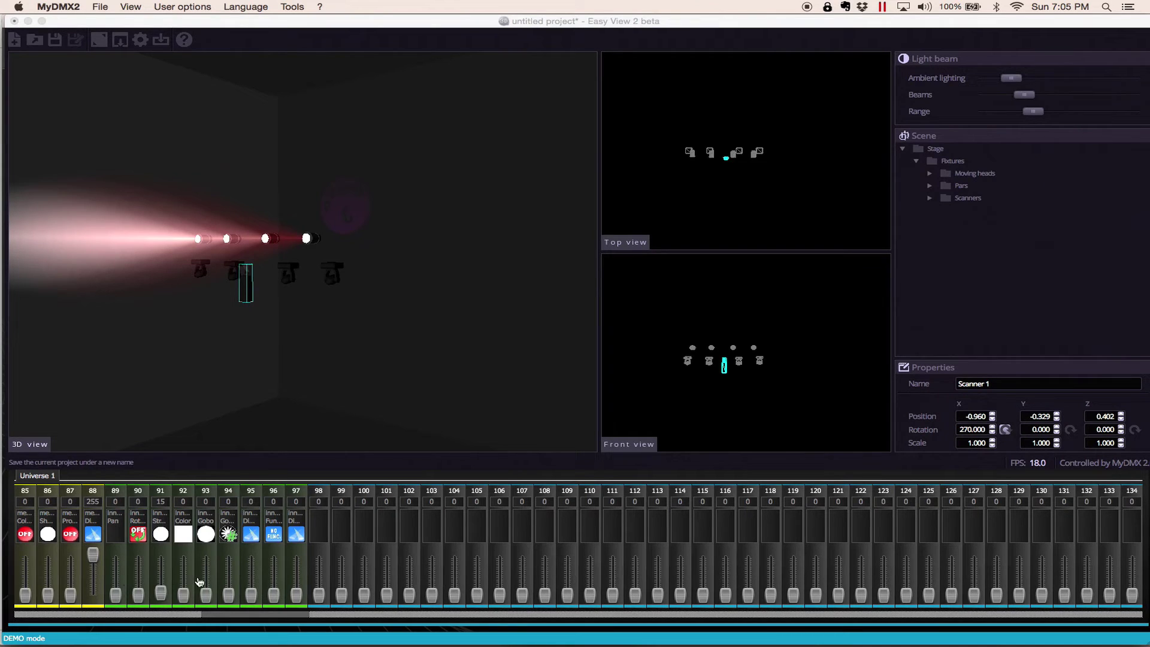
- Raise channel 95 to show the scanner beam, drop channel 88 to 15, and colour it blue
{"action": "left_click_drag", "start_coordinate": [250, 593], "coordinate": [254, 535]}
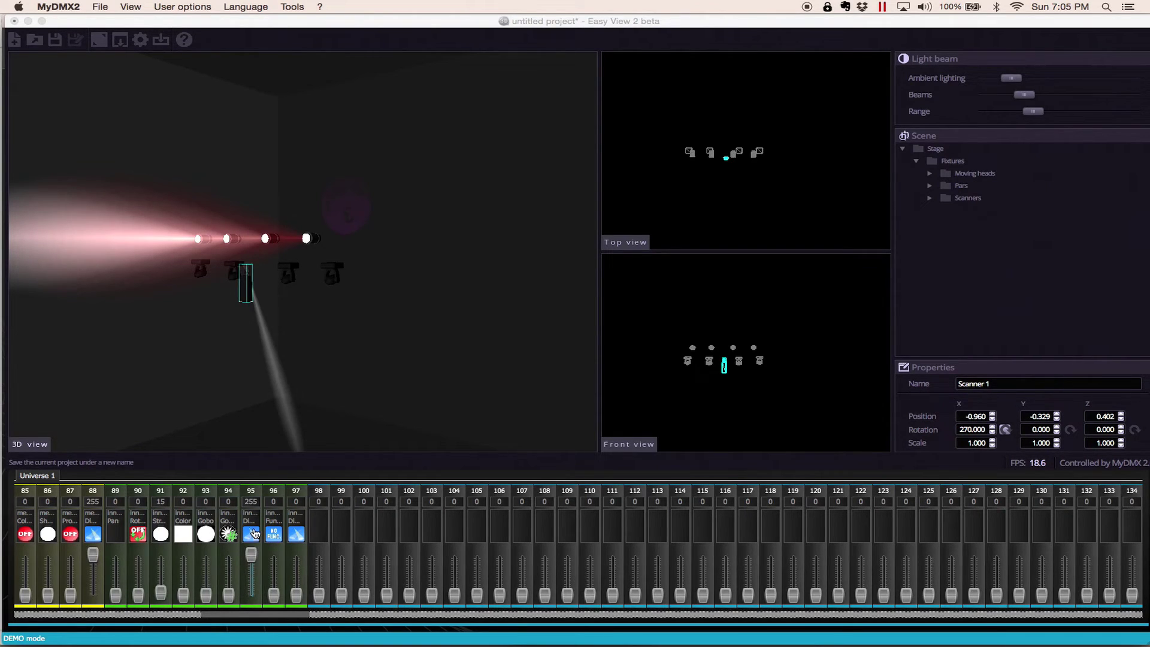
{"action": "left_click_drag", "start_coordinate": [92, 554], "coordinate": [98, 602]}
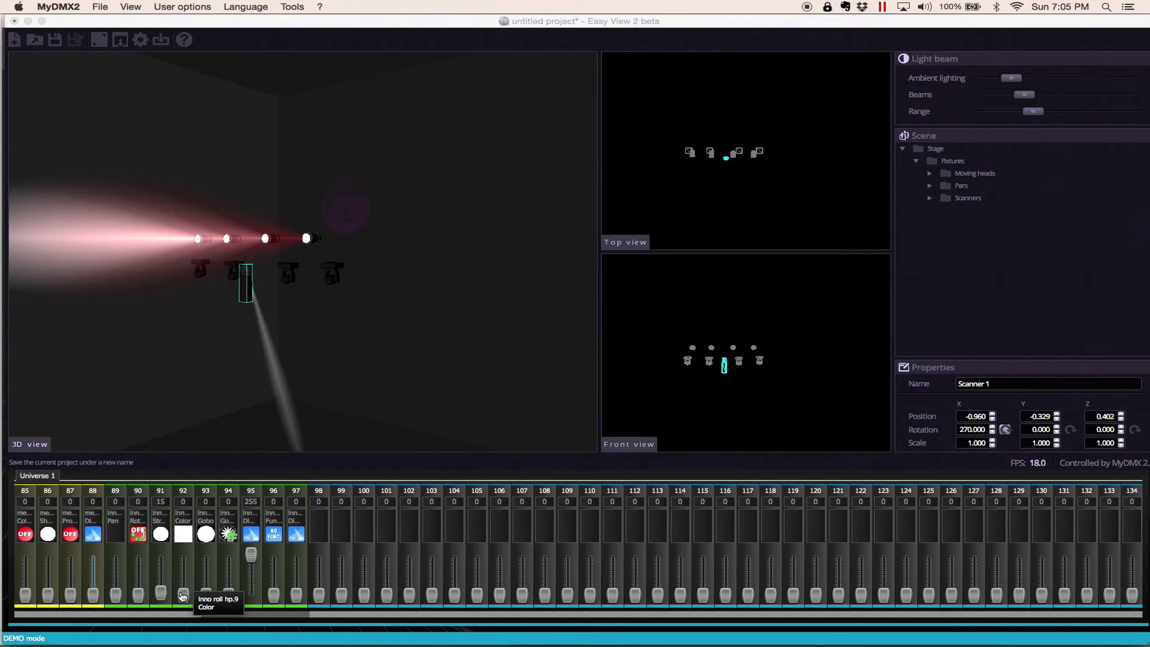
{"action": "left_click_drag", "start_coordinate": [183, 594], "coordinate": [182, 592]}
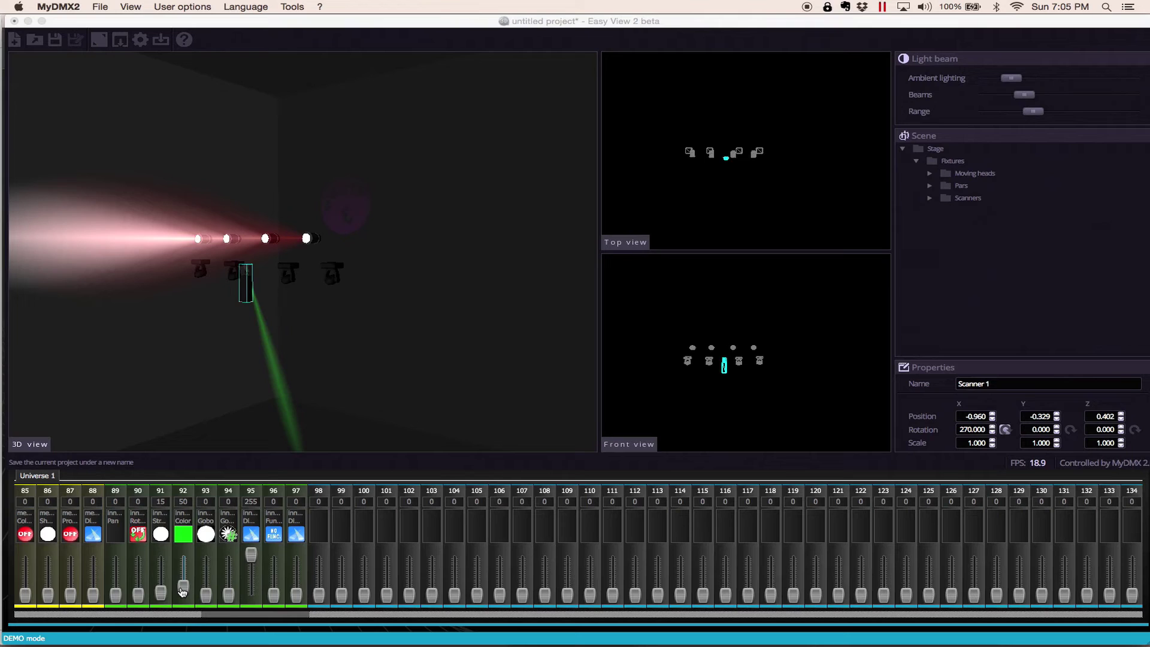
{"action": "left_click_drag", "start_coordinate": [183, 591], "coordinate": [183, 593]}
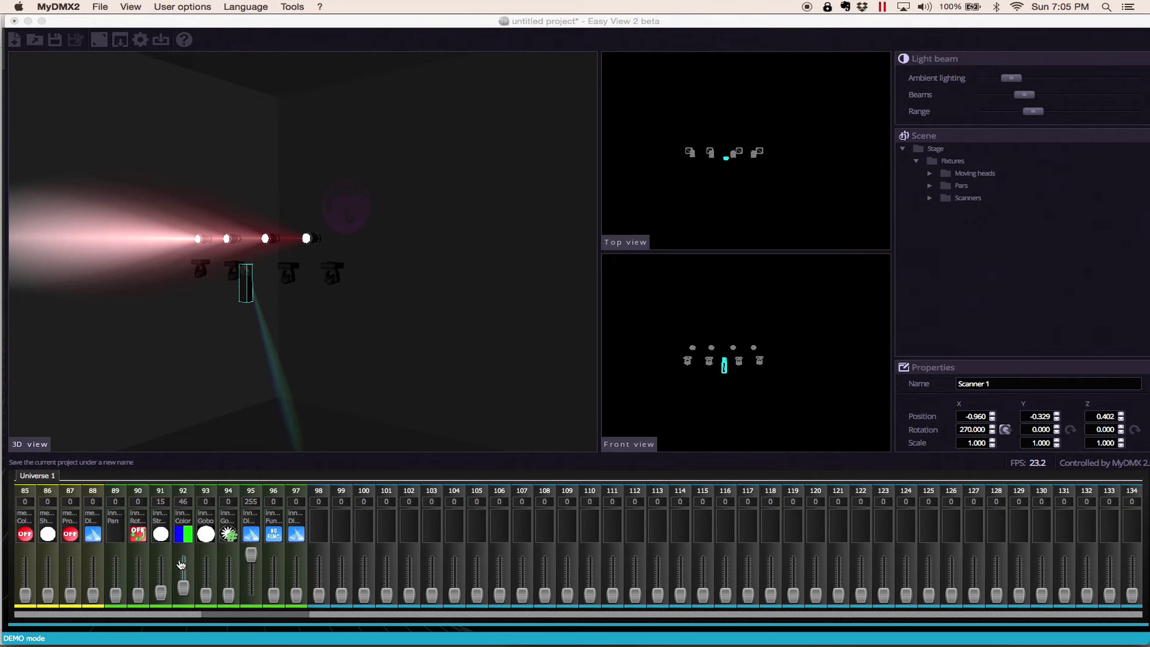
- Raise the scanner rotation, set pan 89 to 189 and gobo 93 to 104, then zero channel 95
{"action": "mouse_move", "coordinate": [137, 594]}
{"action": "left_mouse_down"}
{"action": "mouse_move", "coordinate": [117, 580]}
{"action": "mouse_move", "coordinate": [117, 596]}
{"action": "left_mouse_up"}
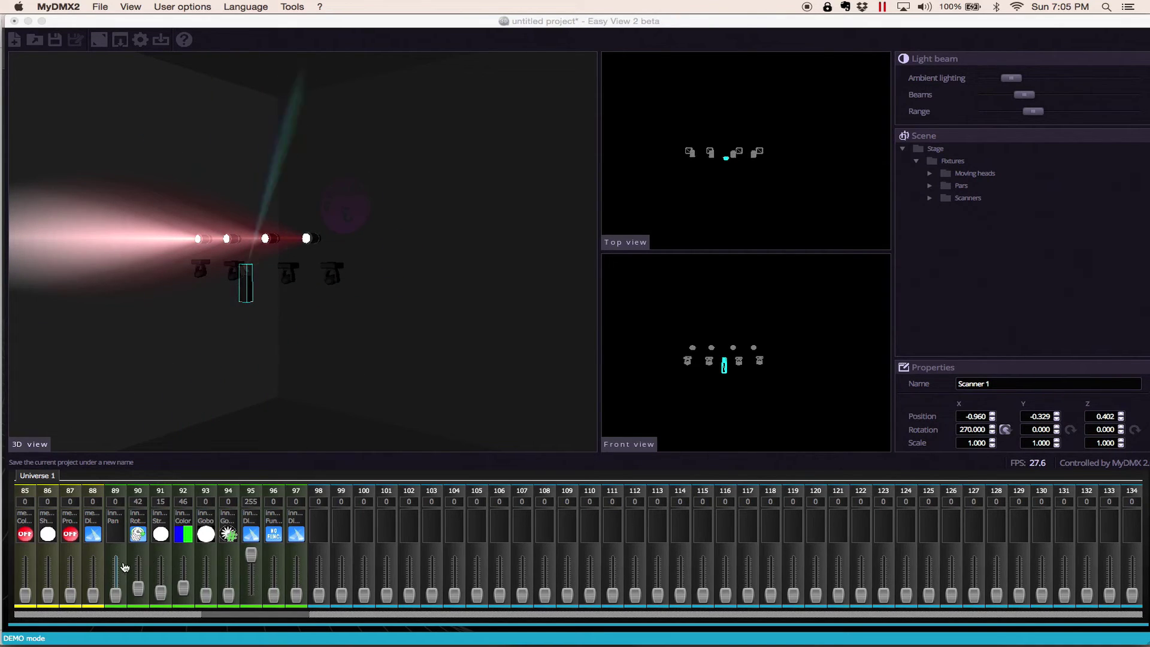
{"action": "left_click_drag", "start_coordinate": [115, 596], "coordinate": [117, 570]}
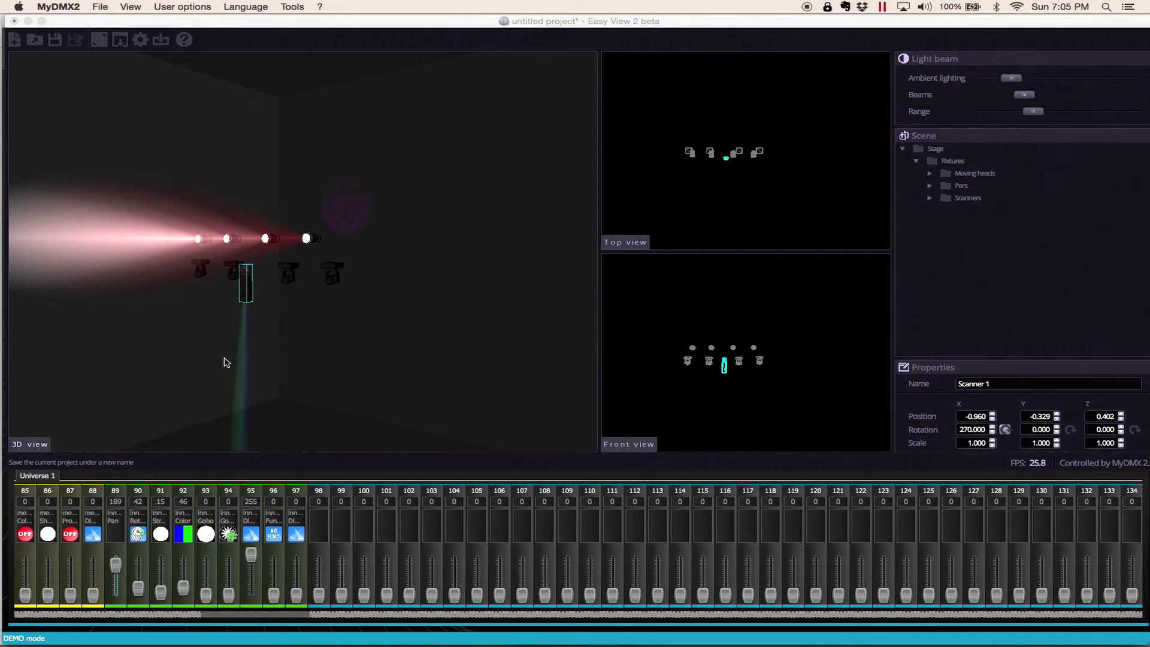
{"action": "left_click_drag", "start_coordinate": [204, 595], "coordinate": [206, 578]}
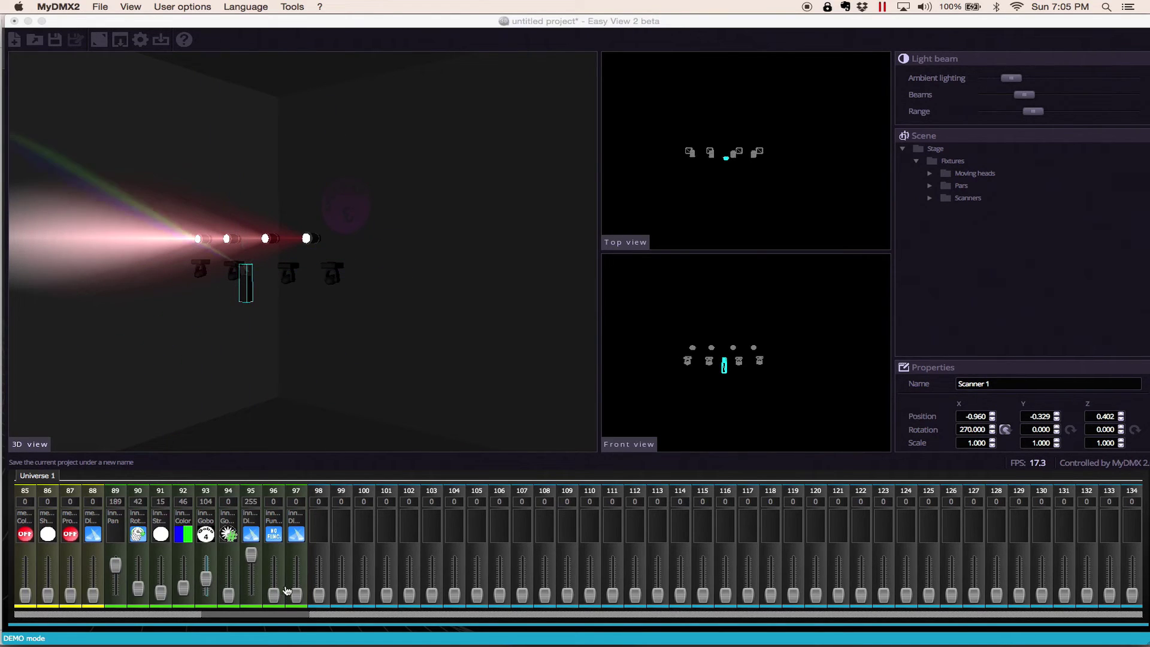
{"action": "left_click_drag", "start_coordinate": [253, 556], "coordinate": [252, 595]}
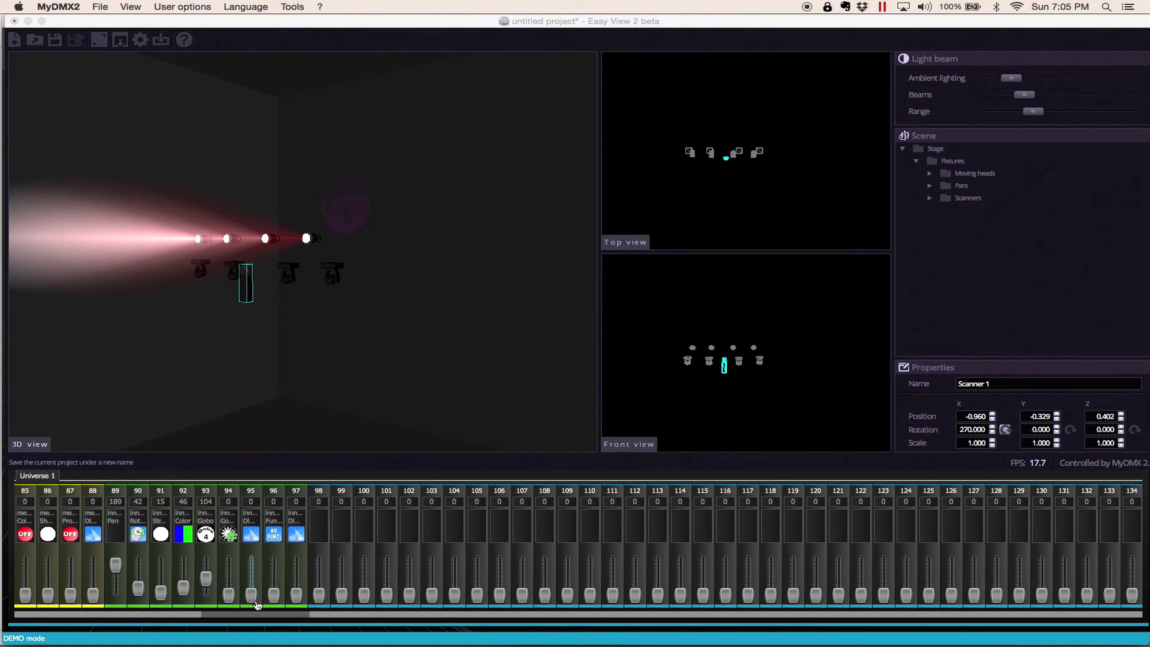
- Orbit Easy View 2's 3D view to a frontal angle showing Scanner 1 among the moving heads
{"action": "left_click", "coordinate": [303, 421]}
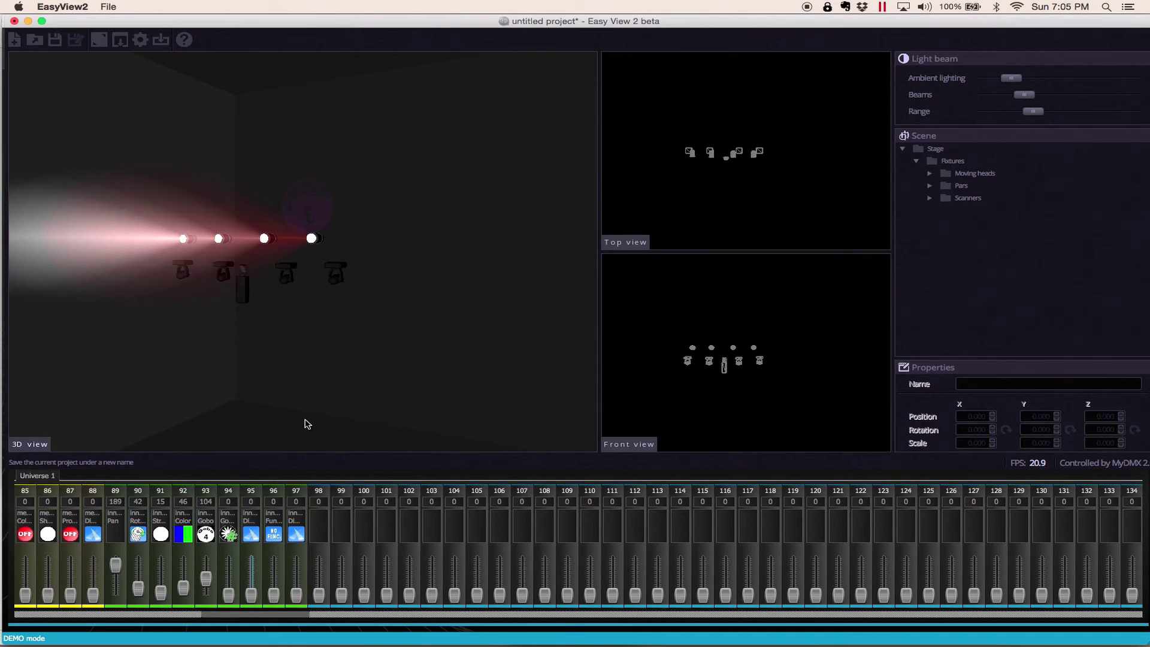
{"action": "left_click_drag", "start_coordinate": [303, 421], "coordinate": [282, 405]}
{"action": "left_click_drag", "start_coordinate": [395, 394], "coordinate": [306, 403]}
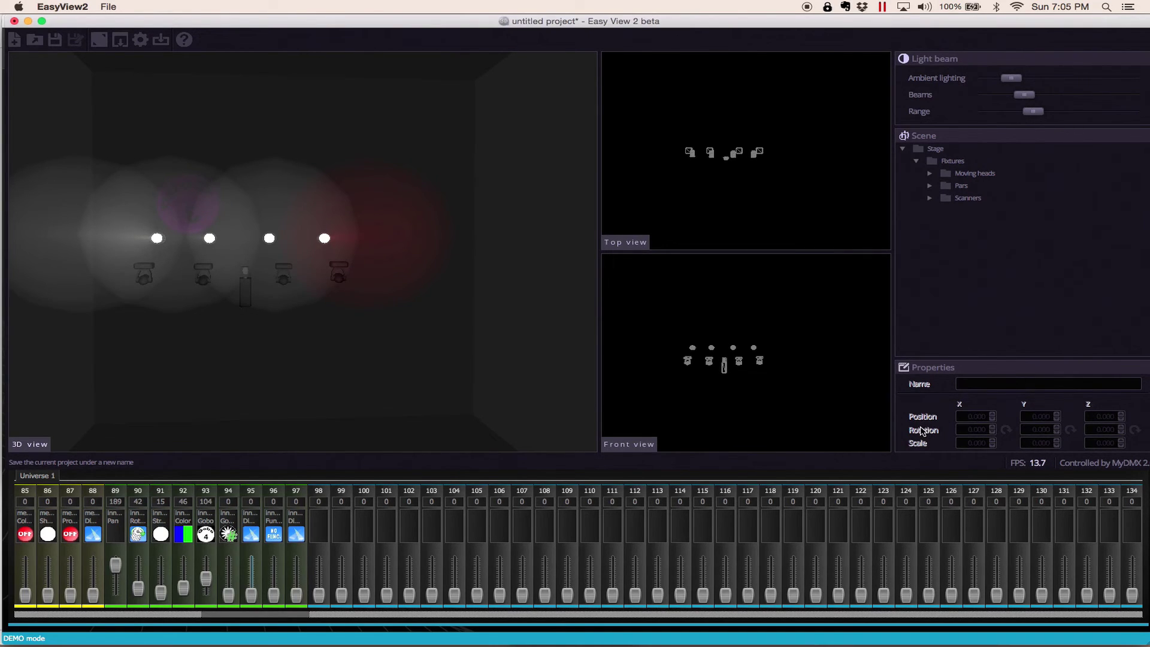
{"action": "left_click", "coordinate": [242, 298]}
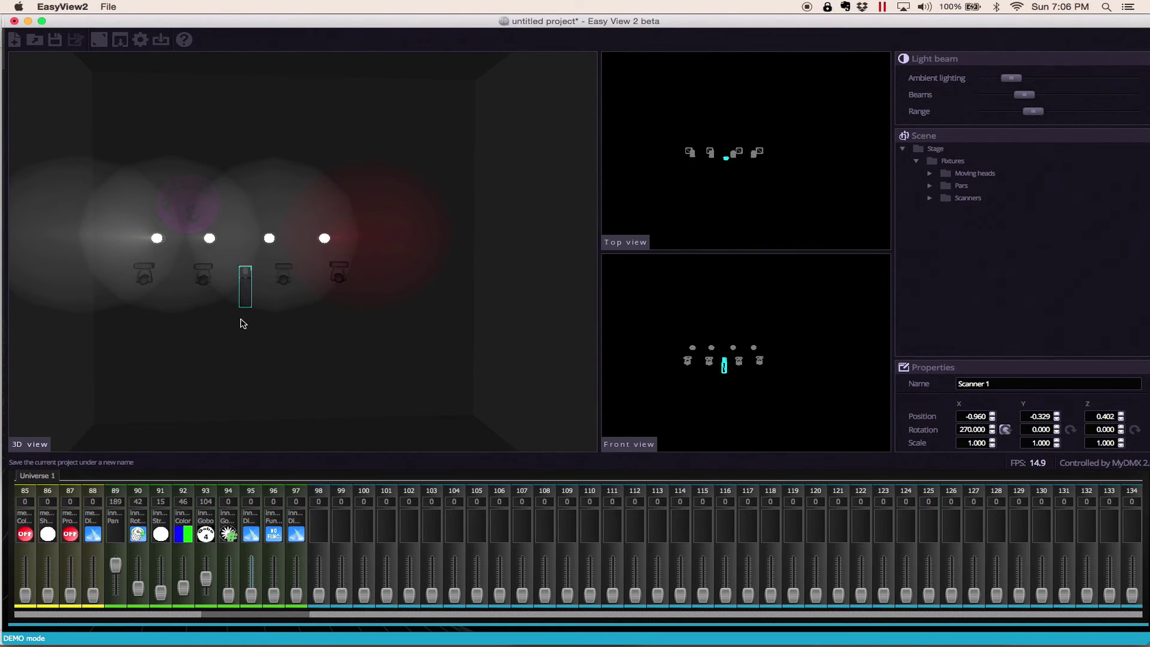
{"action": "left_click_drag", "start_coordinate": [242, 323], "coordinate": [283, 330]}
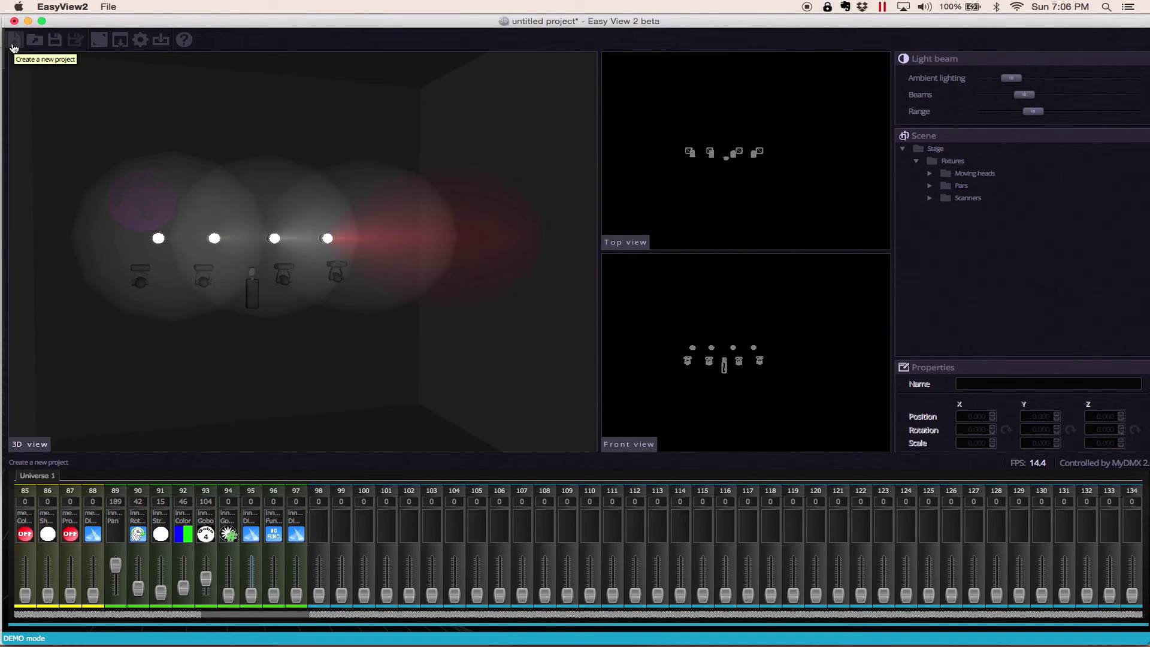
- Save the Easy View 2 project as 'MyDMX Demo' in the iCloud Drive folder
{"action": "left_click", "coordinate": [43, 39]}
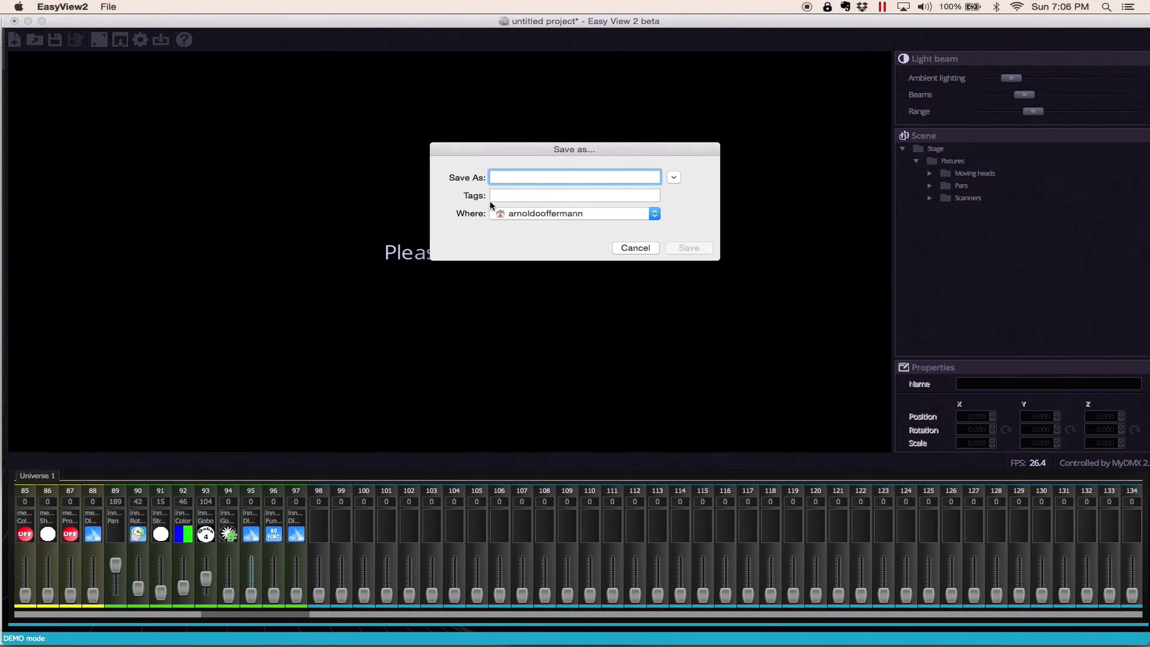
{"action": "left_click", "coordinate": [500, 214]}
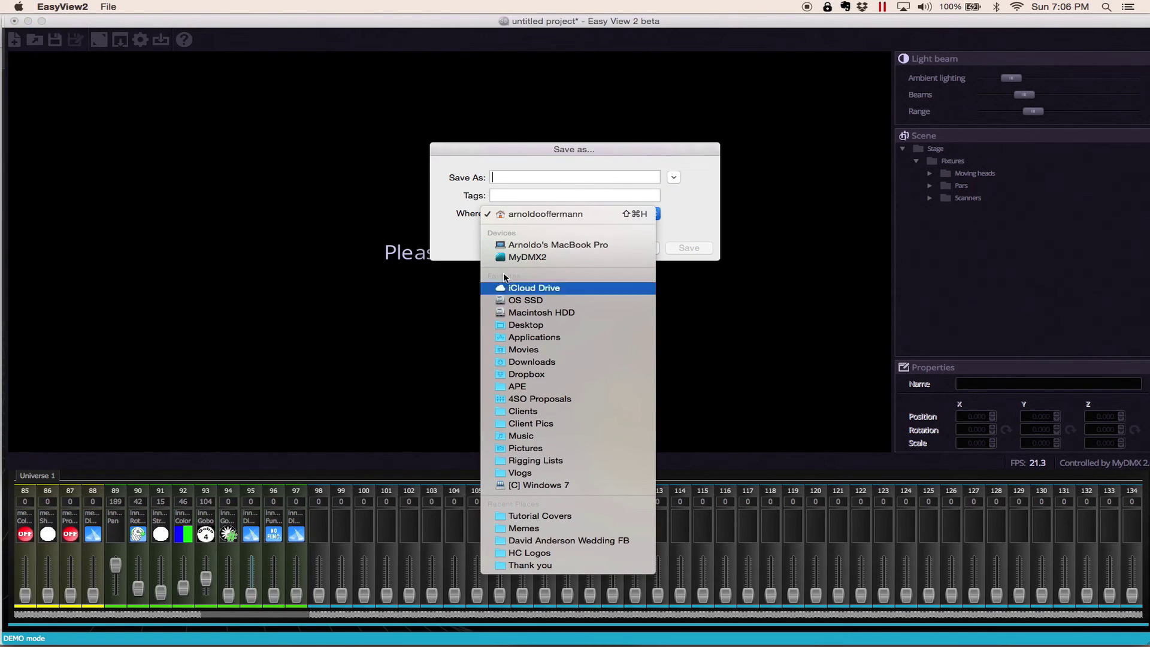
{"action": "left_click", "coordinate": [508, 288]}
{"action": "left_click", "coordinate": [521, 180]}
{"action": "type", "text": "MyDM"}
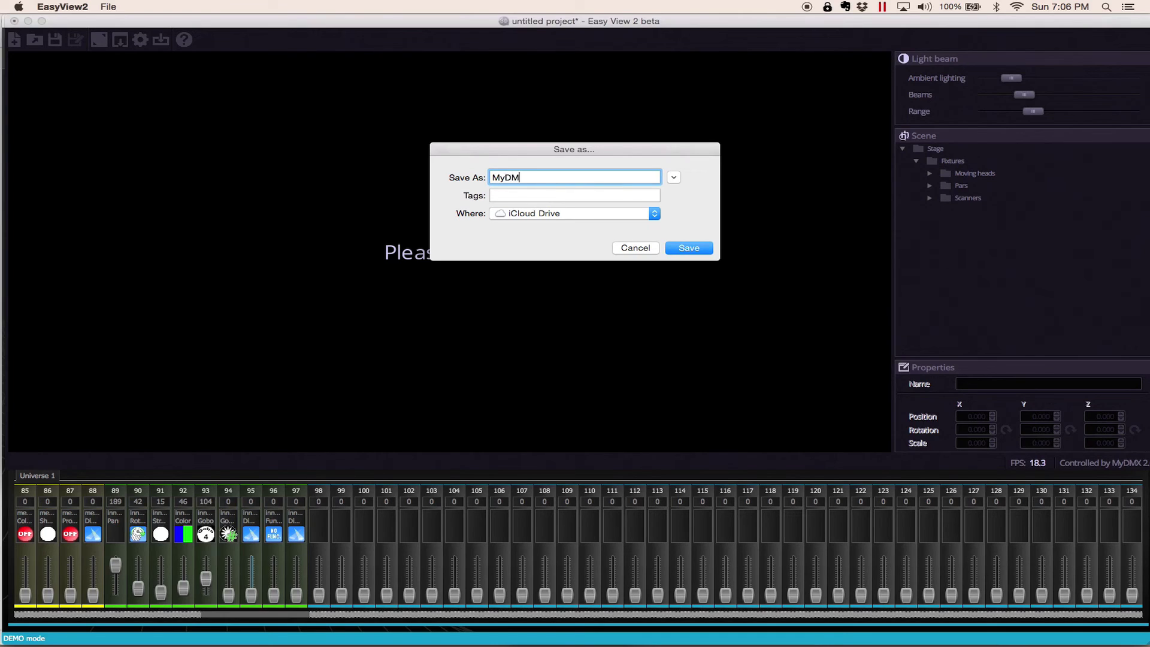
{"action": "type", "text": "X Demo"}
{"action": "key", "text": "Return"}
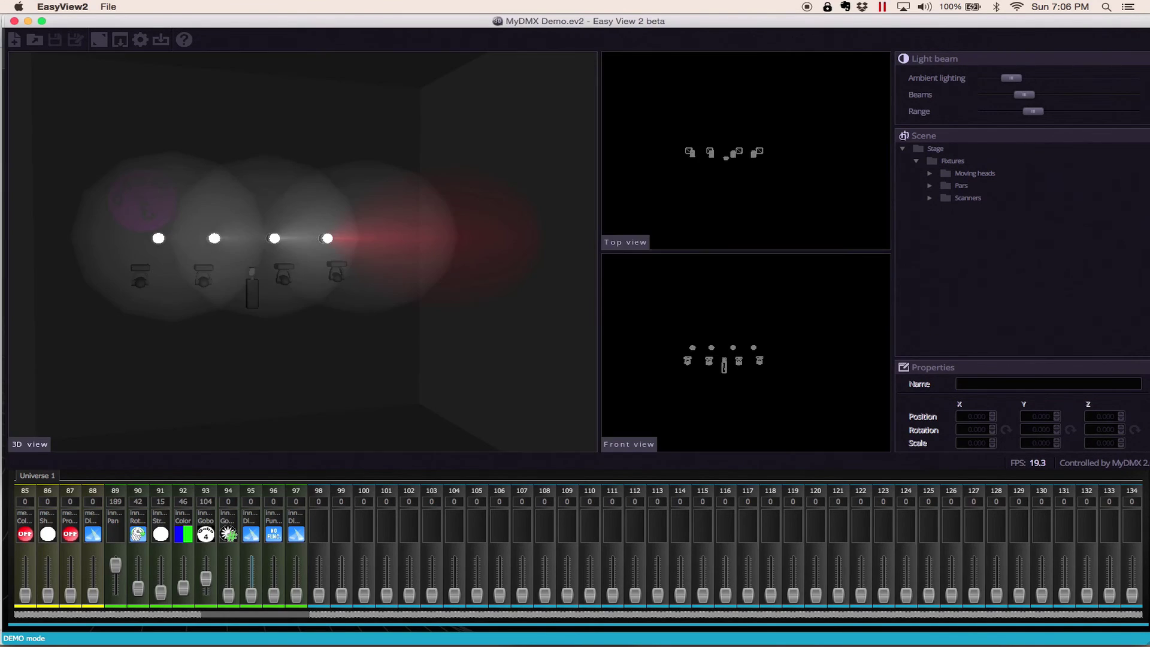
{"action": "left_click", "coordinate": [96, 42]}
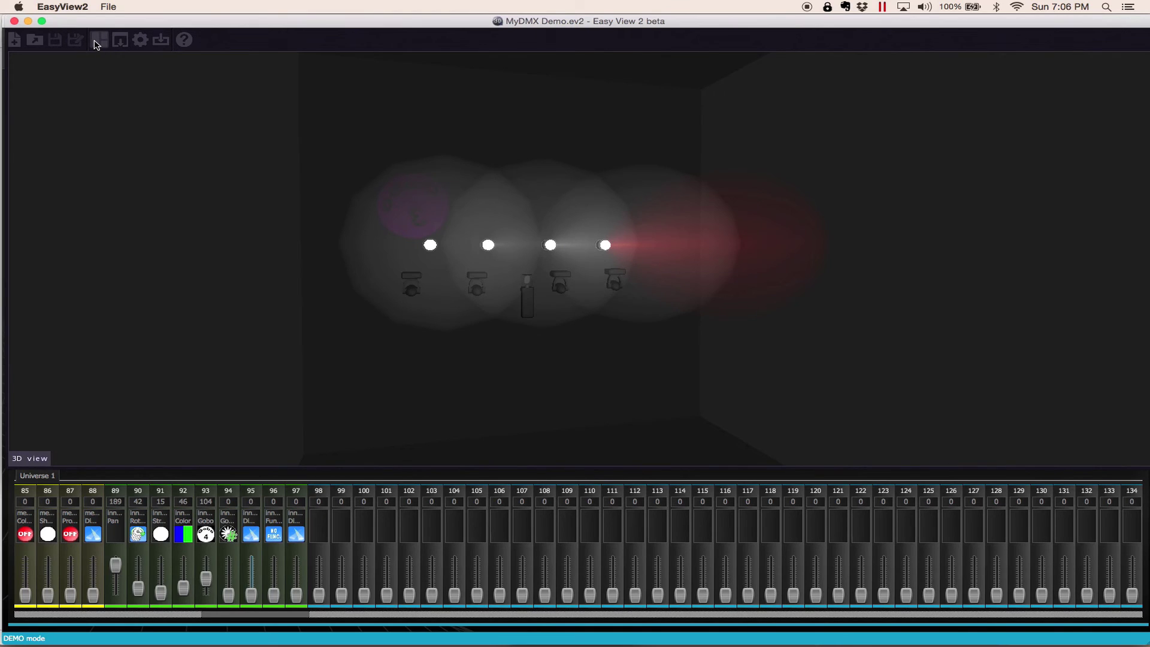
{"action": "left_click", "coordinate": [96, 42]}
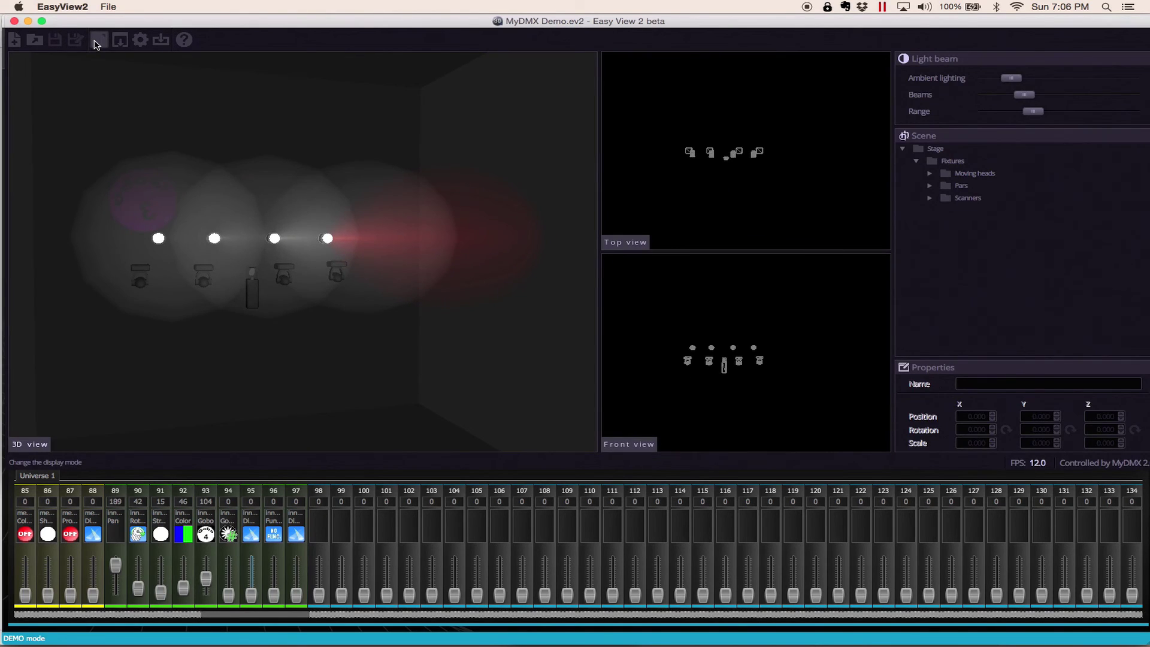
{"action": "left_click", "coordinate": [134, 43]}
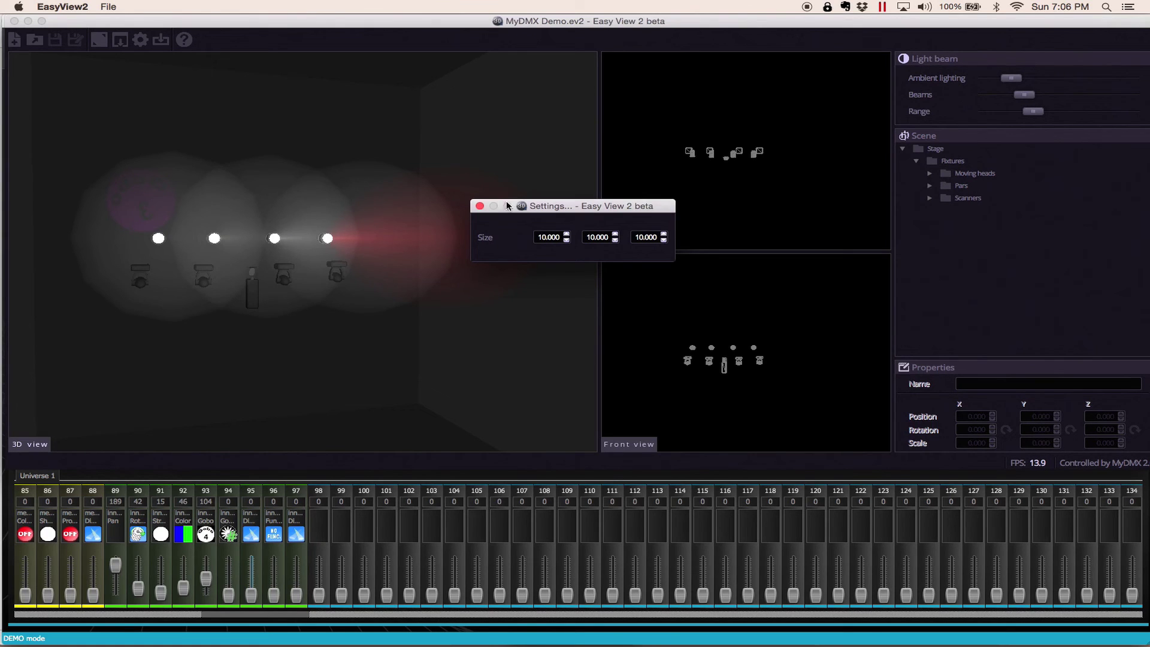
{"action": "left_click", "coordinate": [480, 206]}
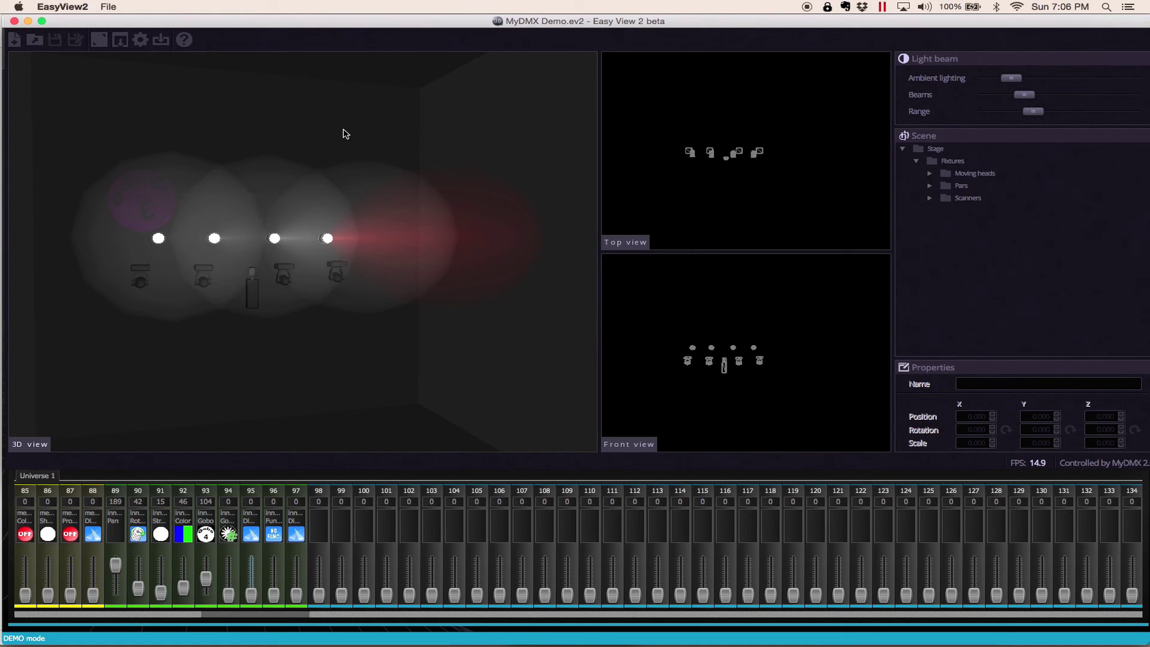
{"action": "left_click", "coordinate": [166, 44]}
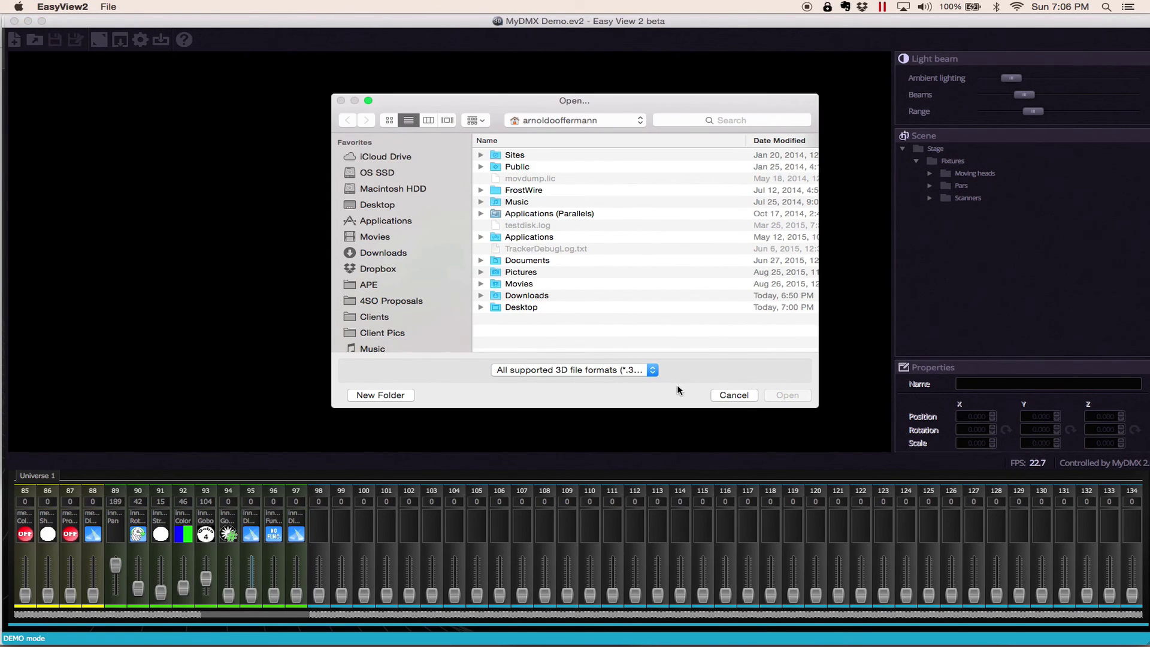
{"action": "left_click", "coordinate": [721, 397]}
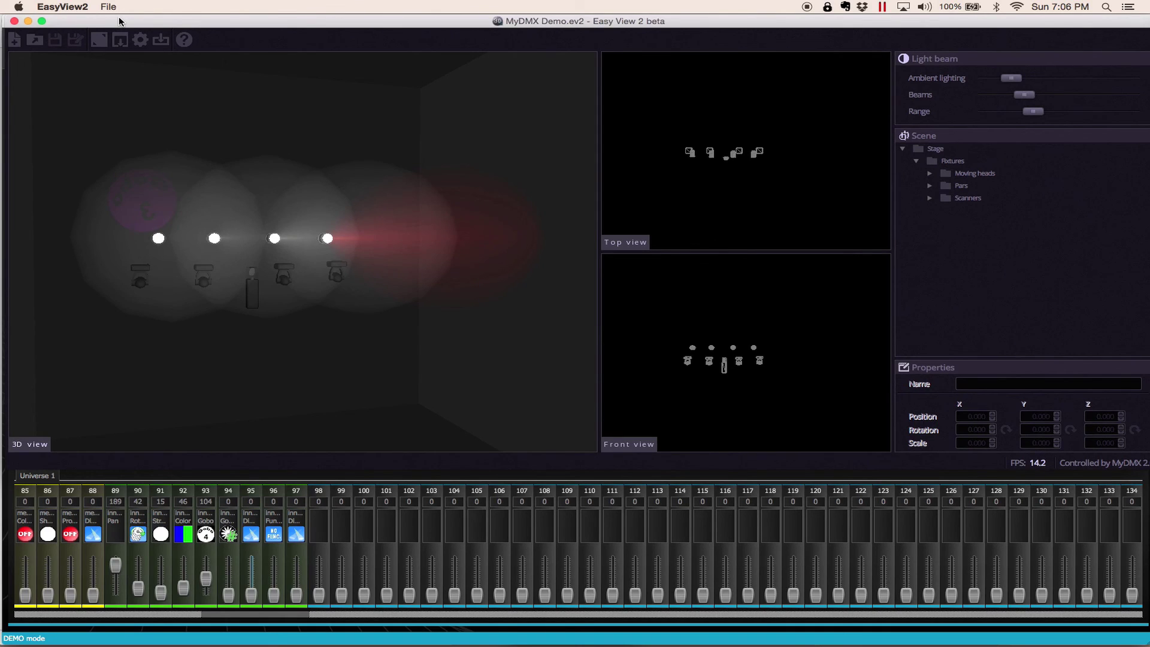
{"action": "left_click", "coordinate": [66, 6]}
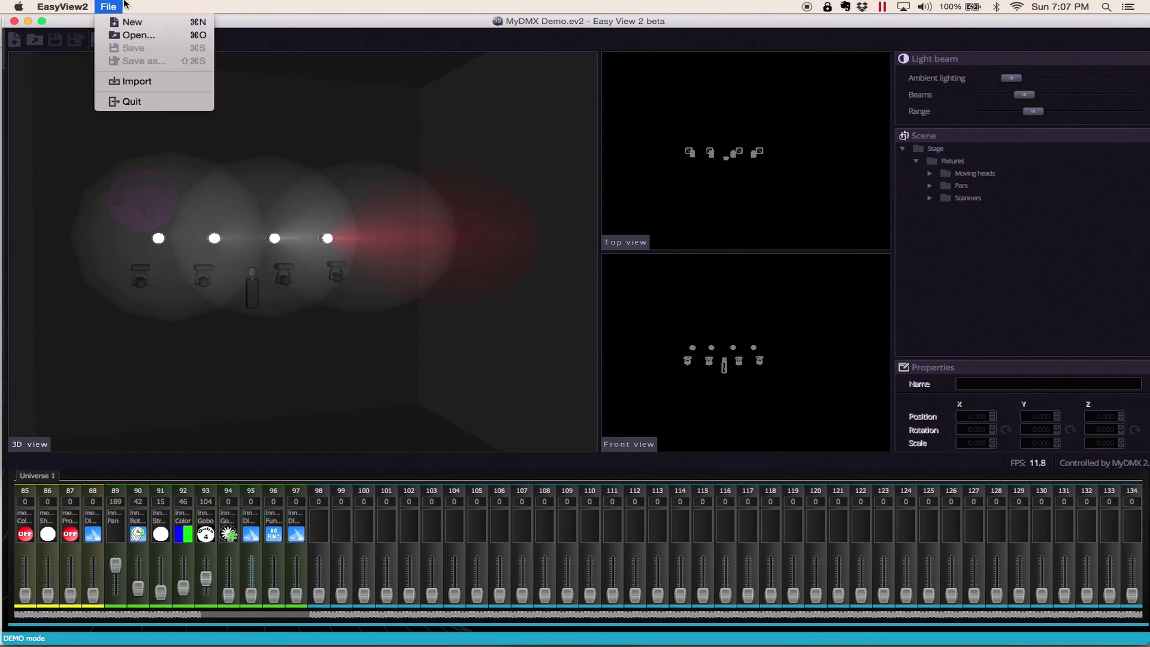
{"action": "left_click", "coordinate": [108, 6]}
{"action": "left_click", "coordinate": [66, 6]}
{"action": "left_click", "coordinate": [111, 6]}
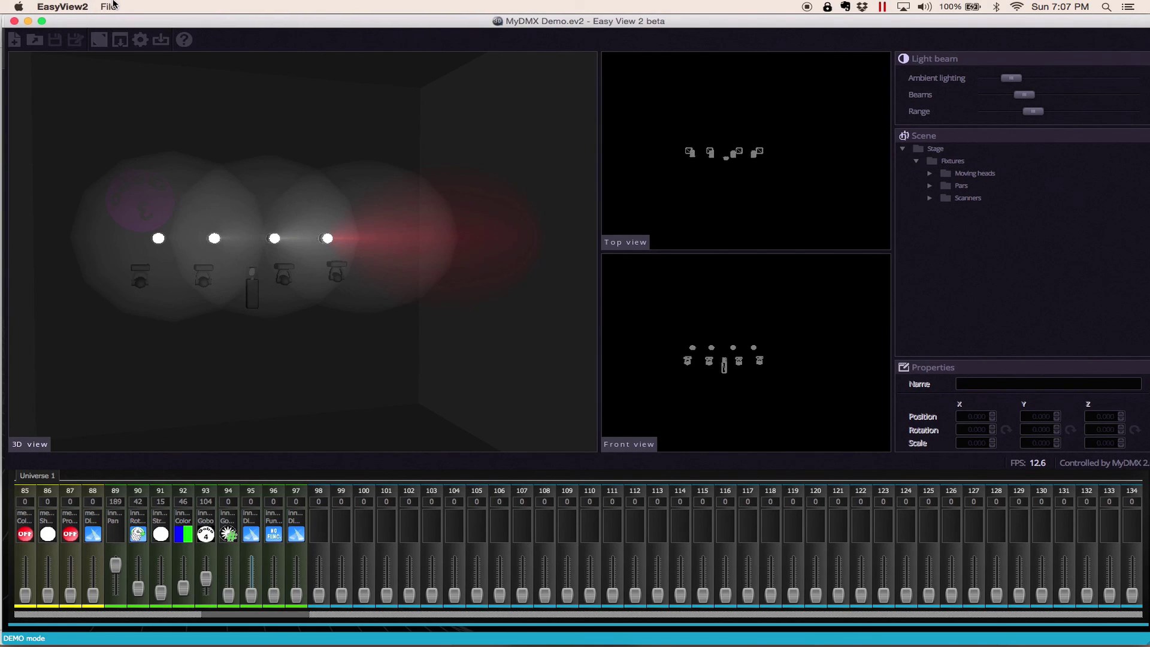
{"action": "left_click", "coordinate": [111, 6]}
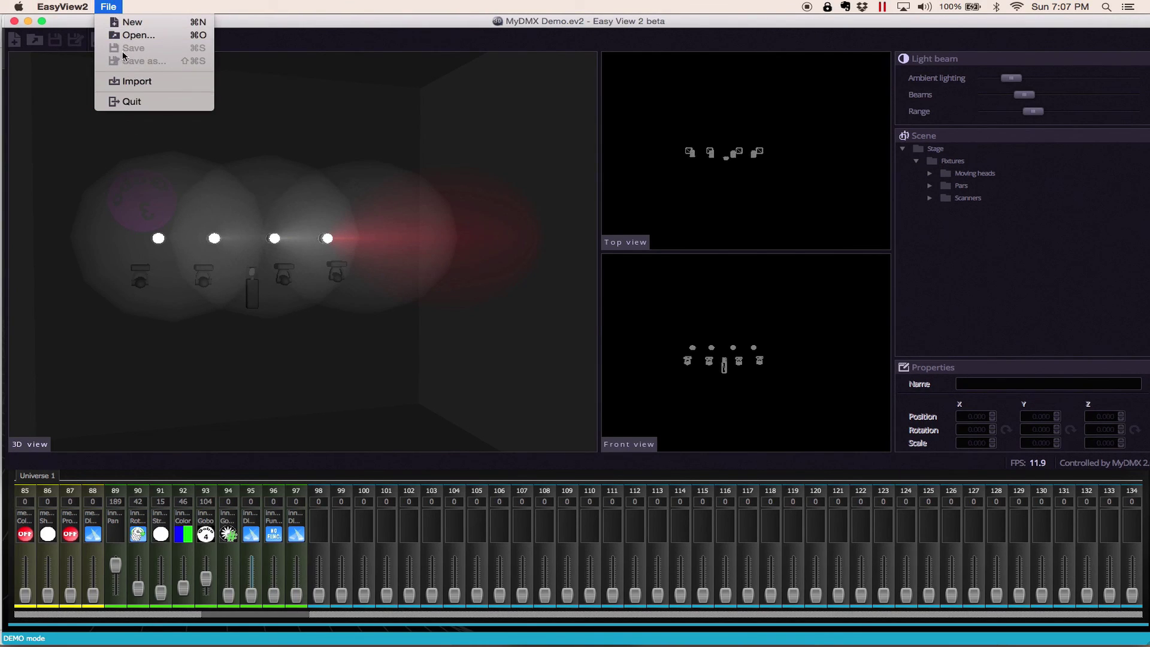
{"action": "left_click", "coordinate": [974, 275]}
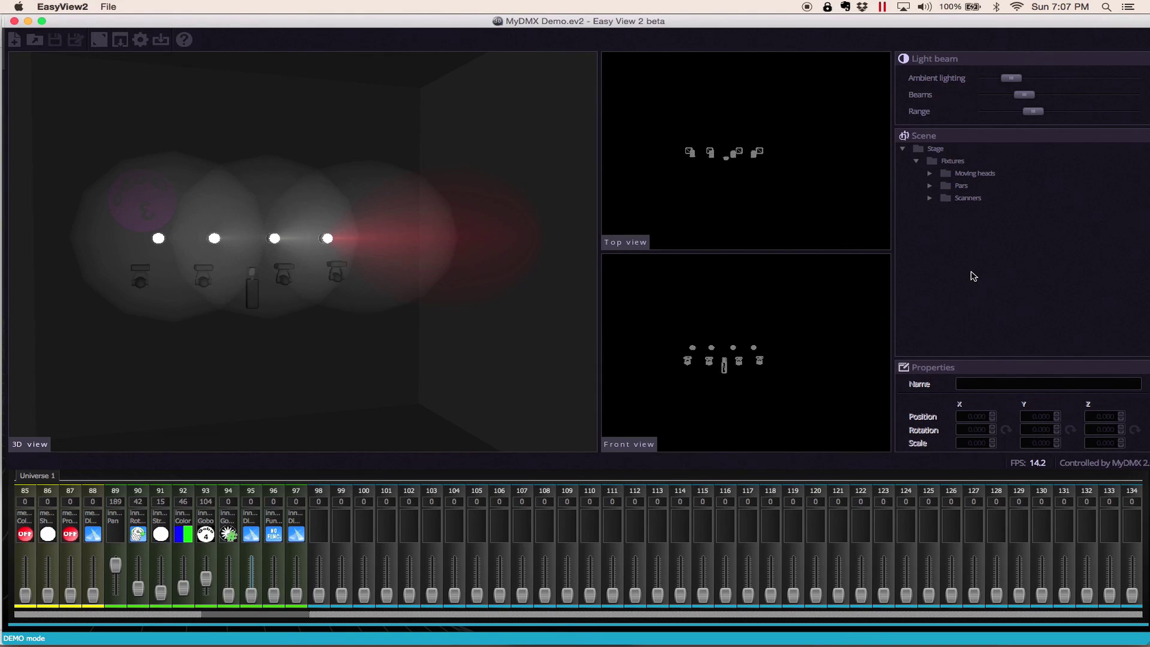